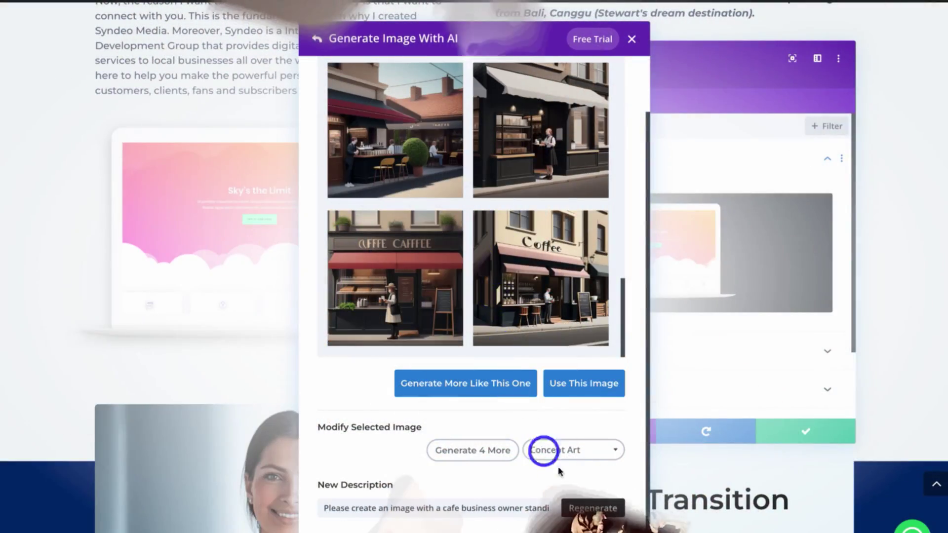
- Change the image style from Concept Art to Photo so the four cafe-owner images regenerate
left_click(544, 449)
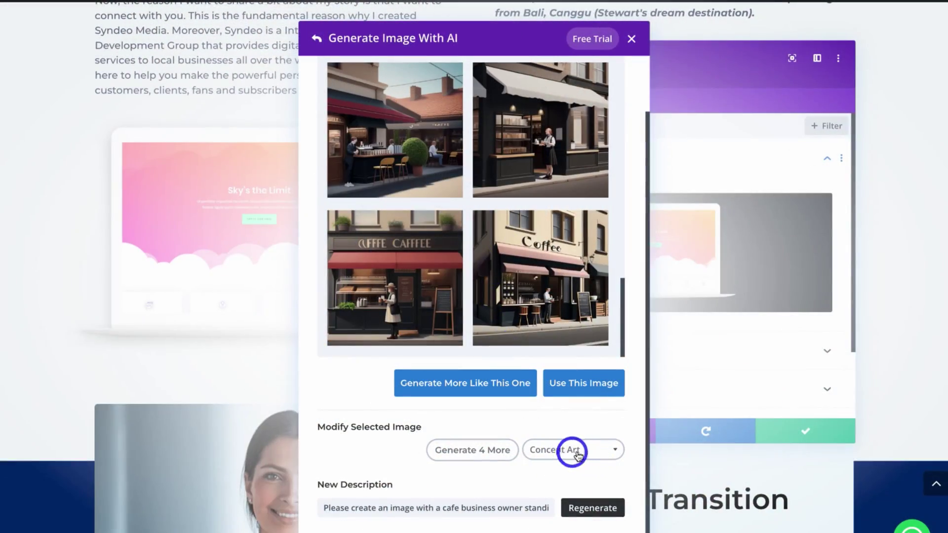
left_click(578, 451)
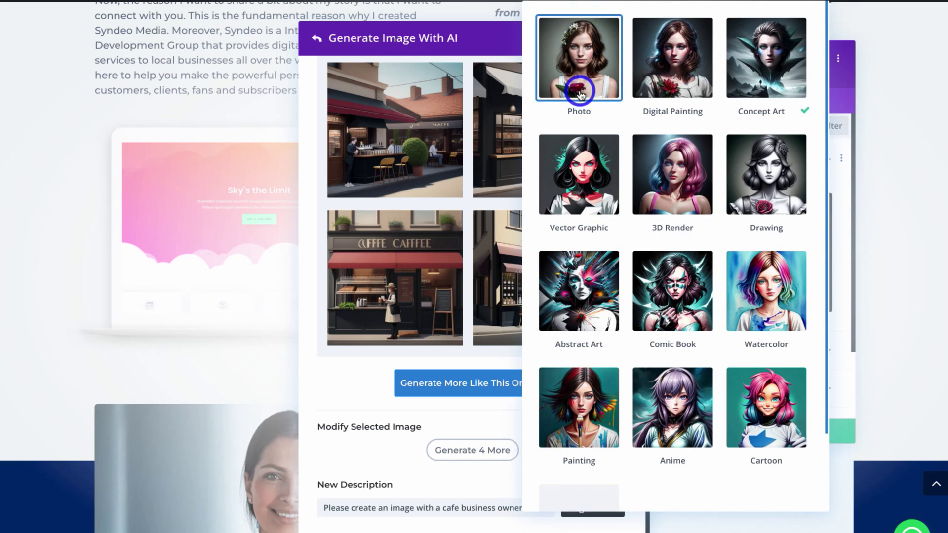
left_click(579, 93)
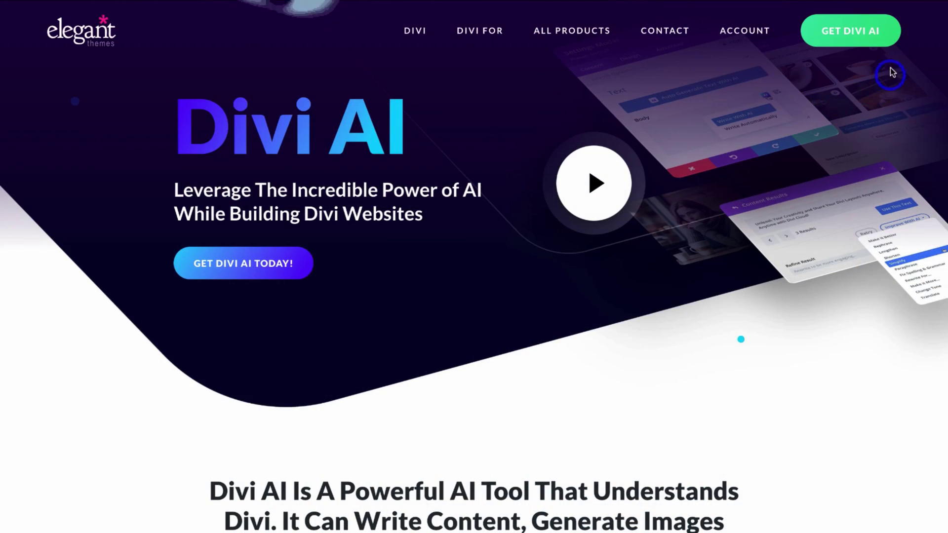
- Go to the Divi AI pricing cards and read the yearly $14.40/month plan's feature descriptions
left_click(858, 45)
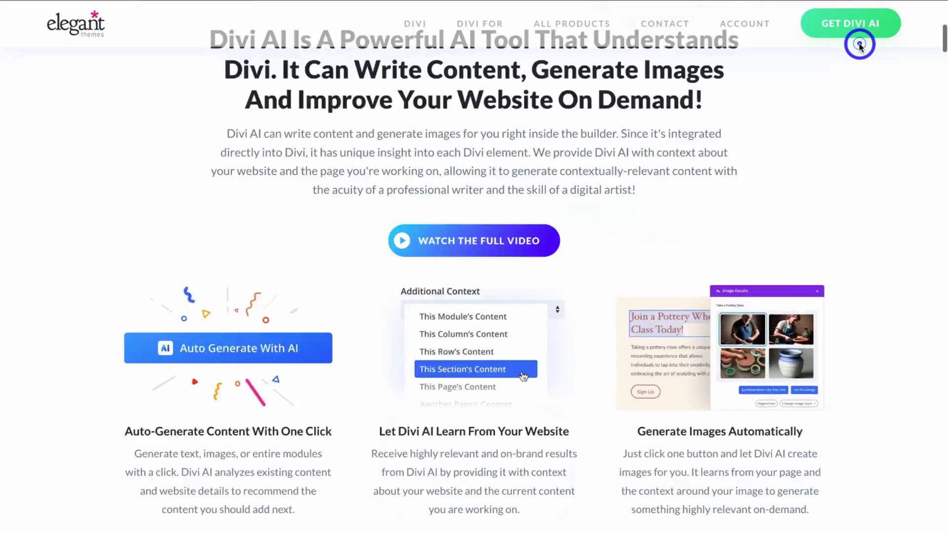
scroll(777, 227, "down", 5)
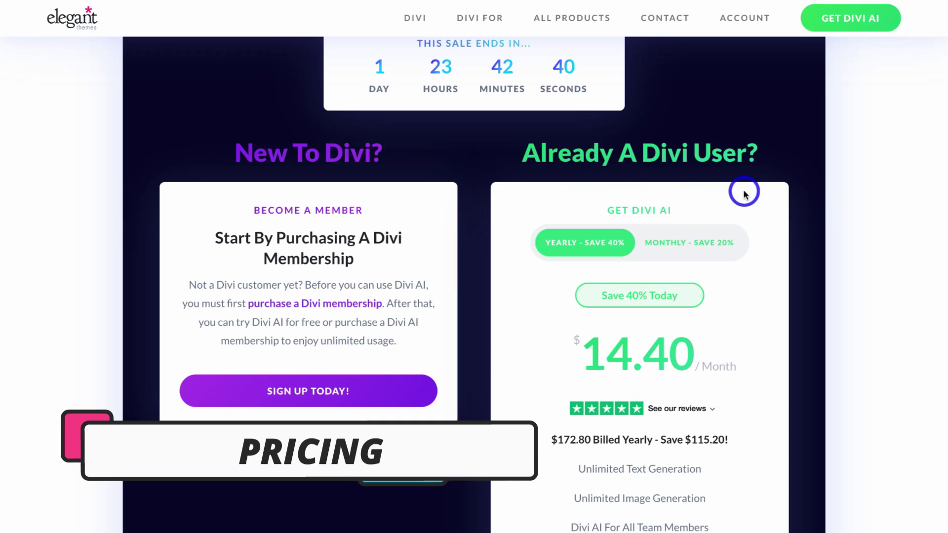
scroll(743, 192, "down", 3)
scroll(744, 194, "up", 1)
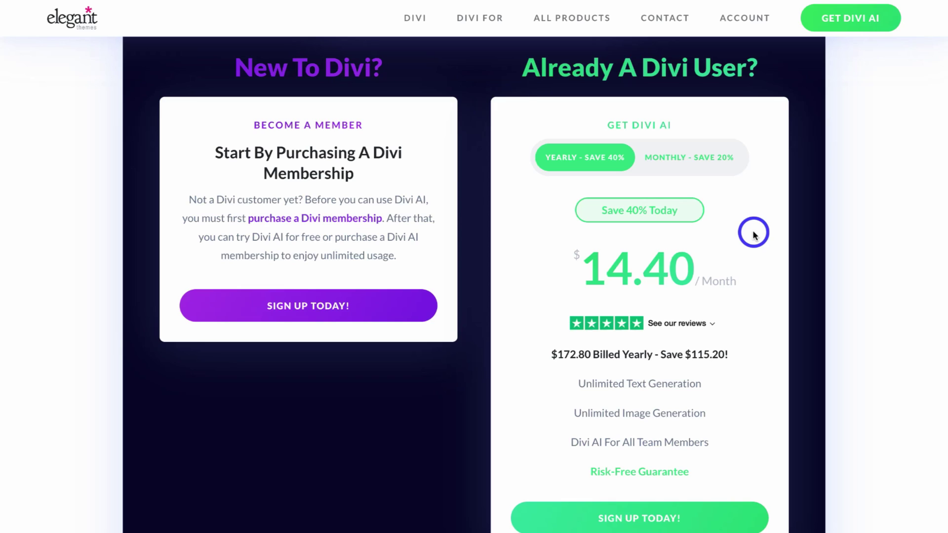
scroll(753, 233, "down", 1)
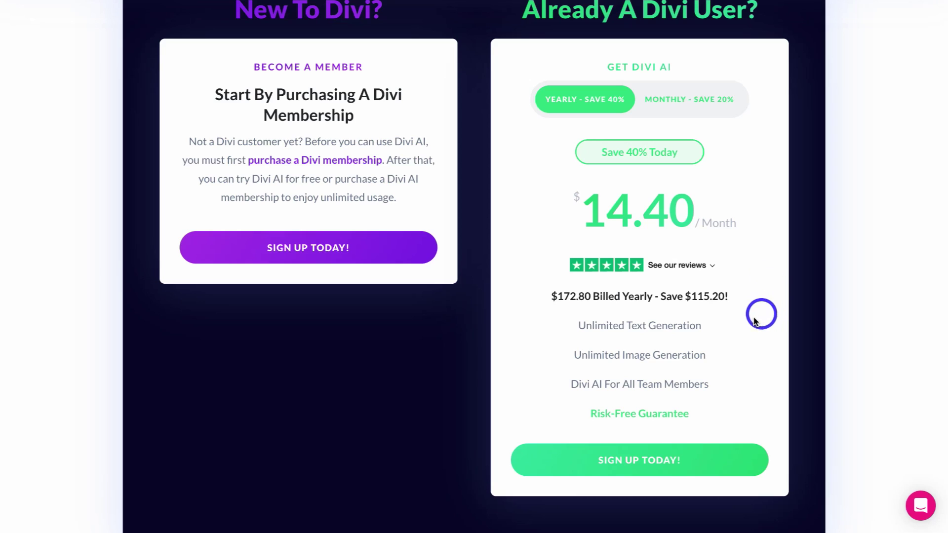
mouse_move(720, 329)
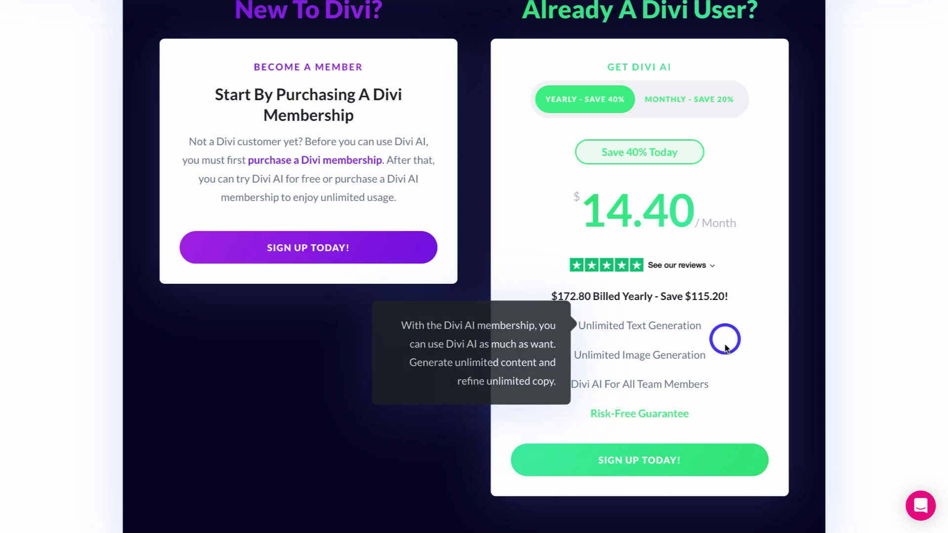
mouse_move(721, 360)
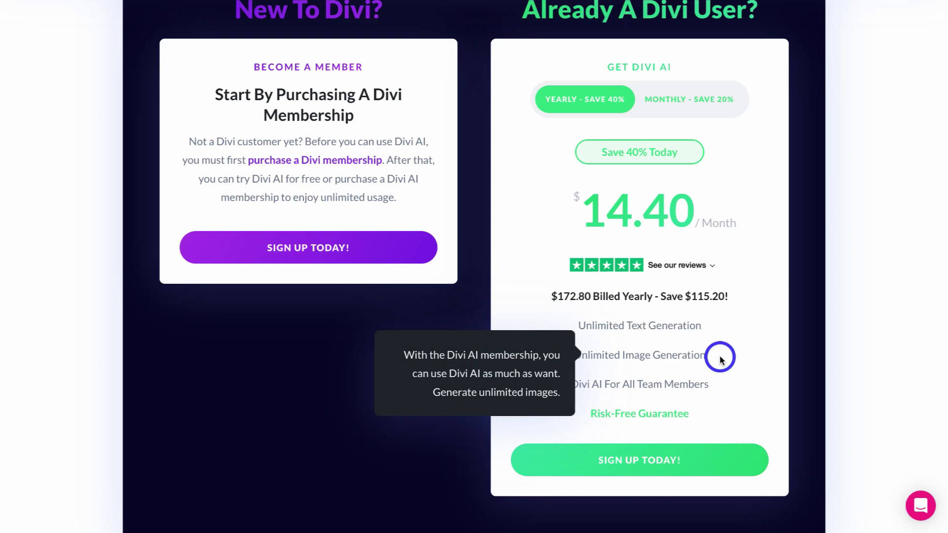
mouse_move(721, 384)
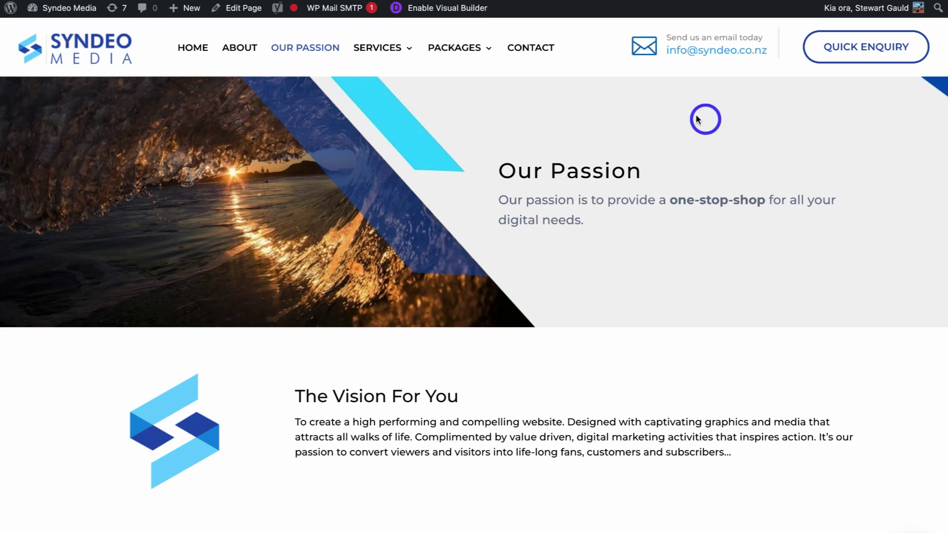
- Enable the Visual Builder on the Our Passion page and scroll down to the laptop image
left_click(405, 20)
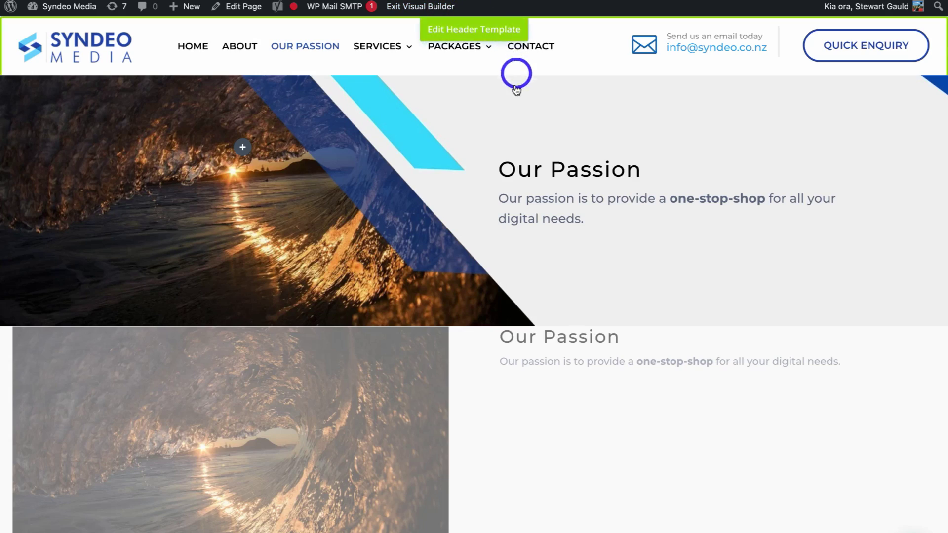
scroll(486, 144, "down", 12)
scroll(487, 146, "down", 9)
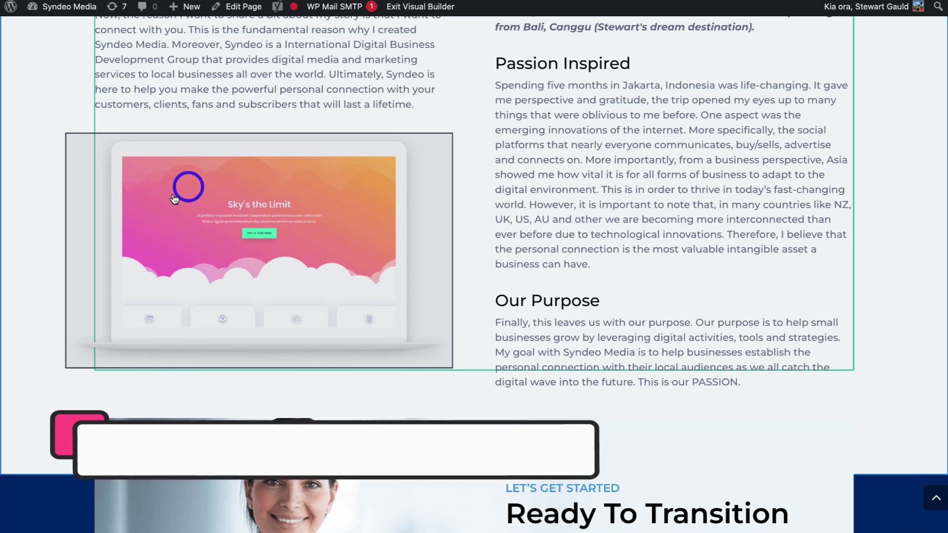
- Open the laptop image's settings, then enlarge the panel and move it further left
left_click(347, 200)
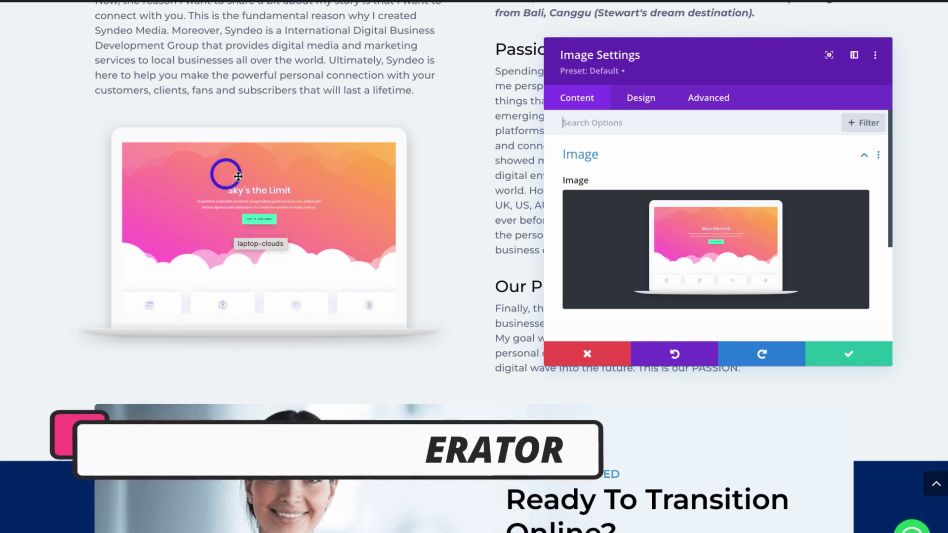
left_click_drag(889, 366, 935, 430)
mouse_move(745, 176)
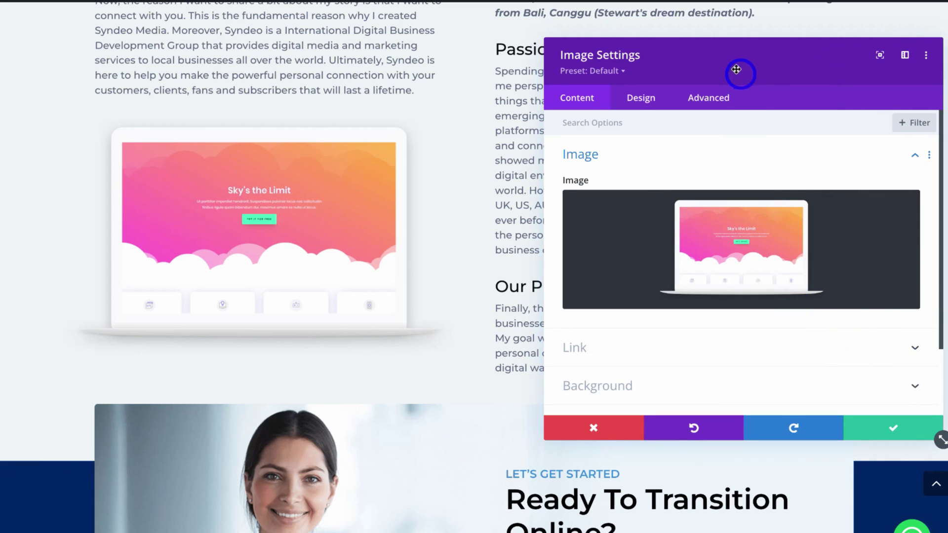
left_click_drag(741, 74, 645, 64)
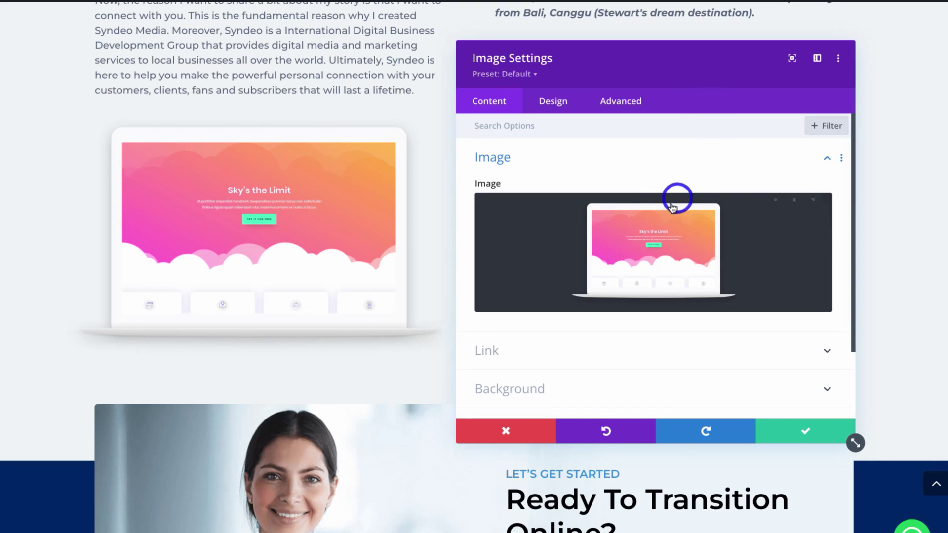
- Send the laptop picture to Improve With AI as the reference image
mouse_move(645, 237)
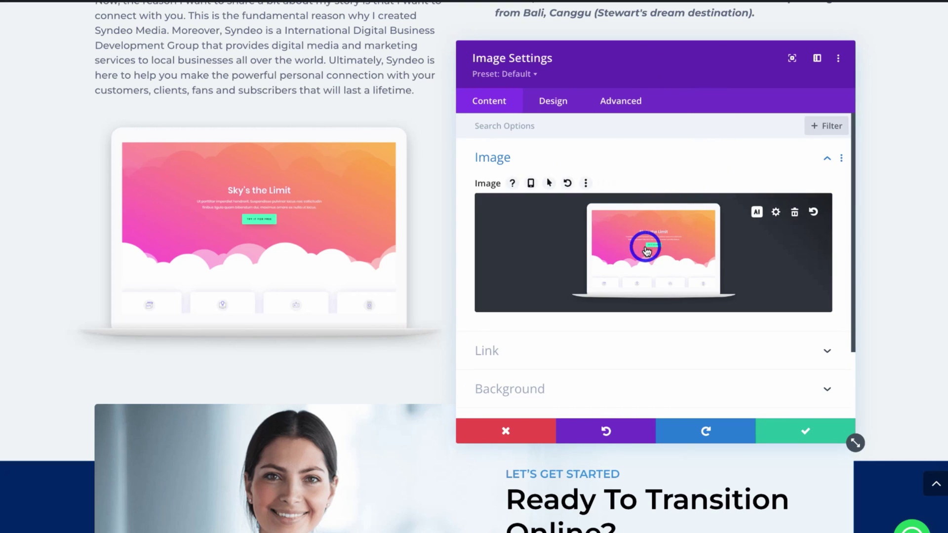
left_click(758, 216)
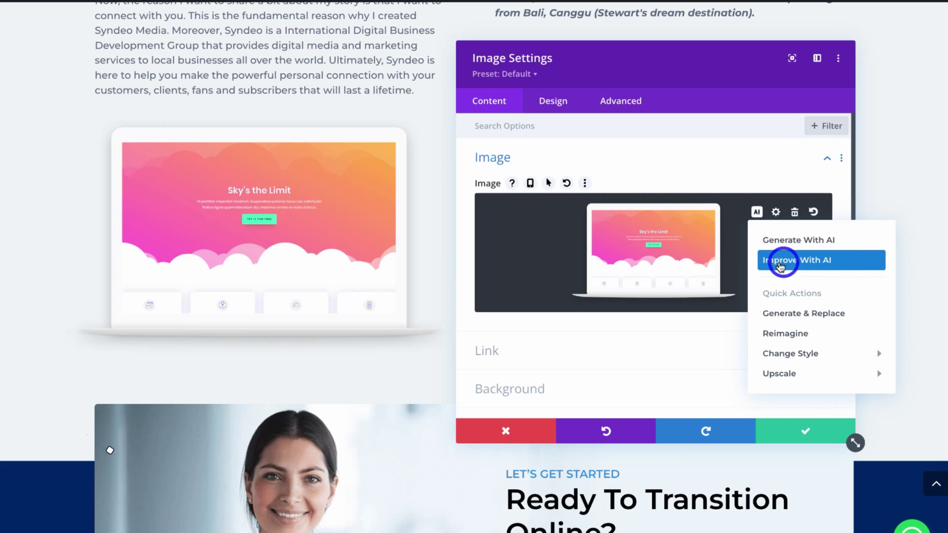
left_click(845, 264)
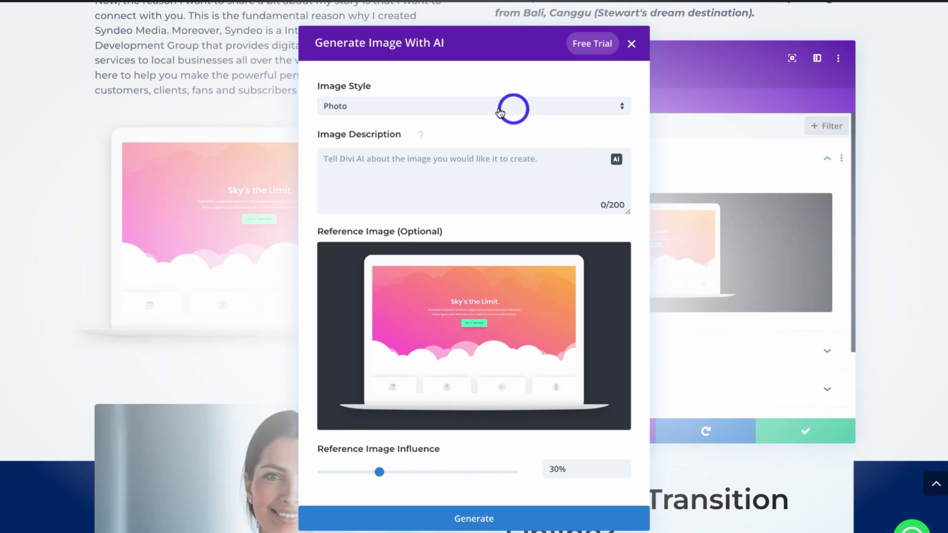
left_click(425, 106)
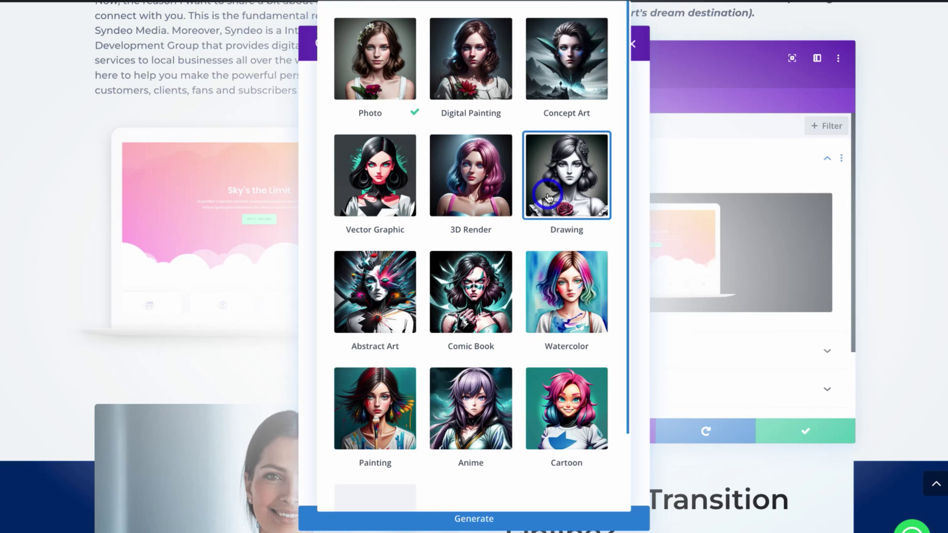
scroll(557, 192, "down", 2)
scroll(548, 197, "up", 2)
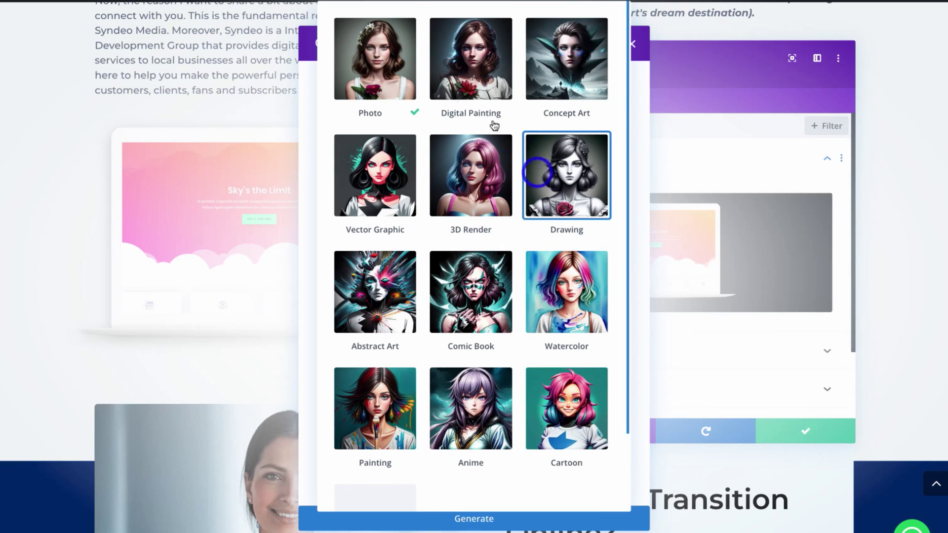
left_click(381, 77)
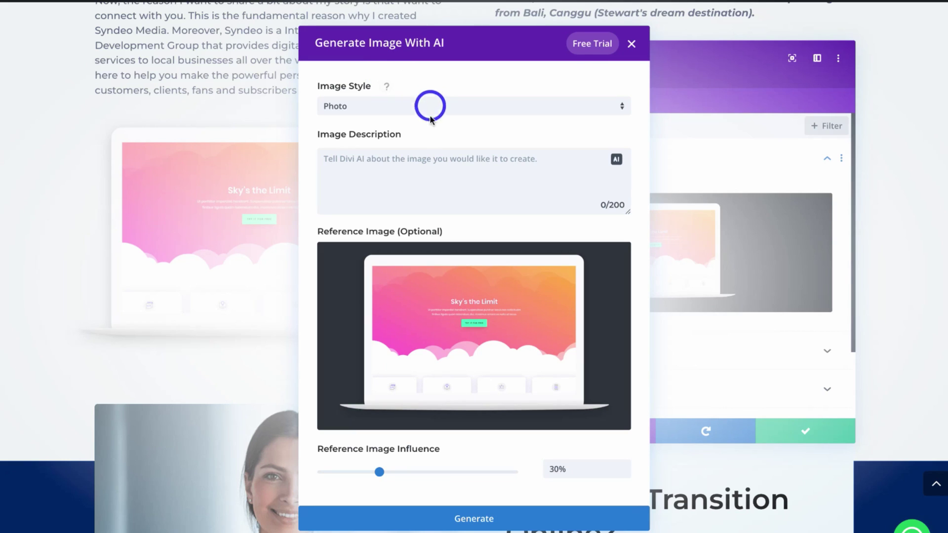
left_click(333, 159)
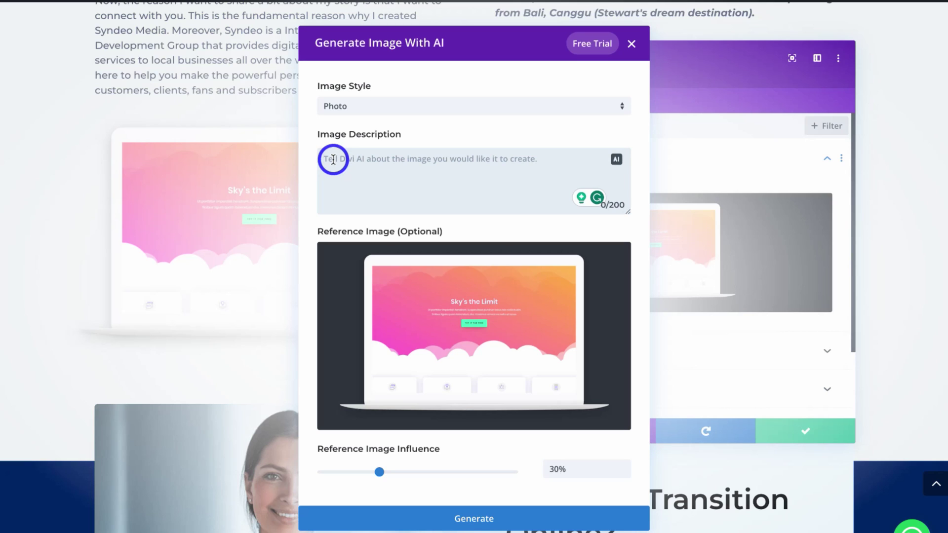
- Auto-write a small-business-owner description, set reference influence to 49%, and generate four images
left_click(615, 160)
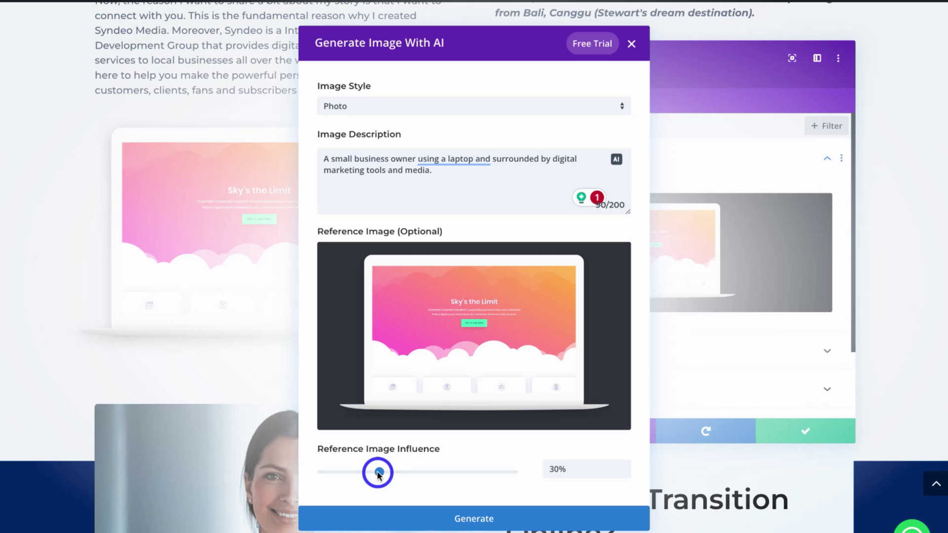
left_click_drag(379, 475, 417, 474)
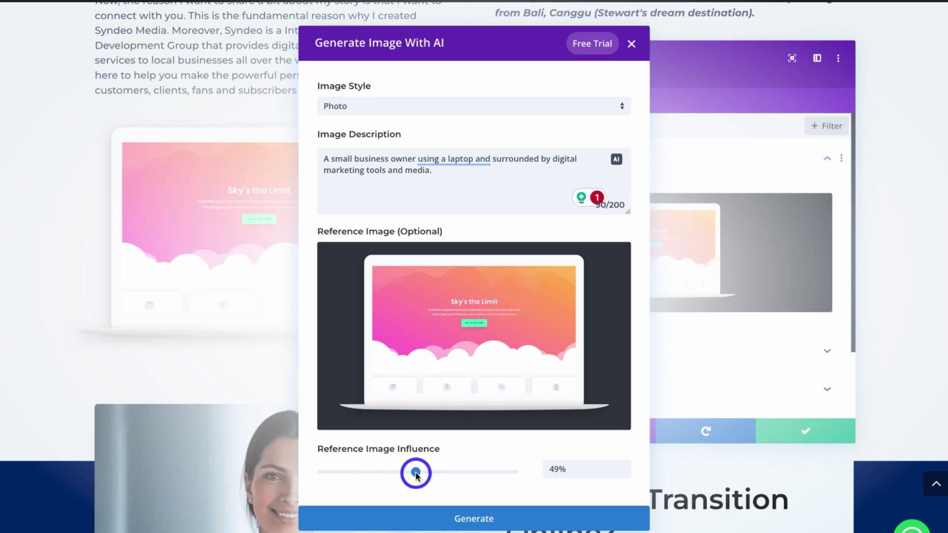
left_click(516, 519)
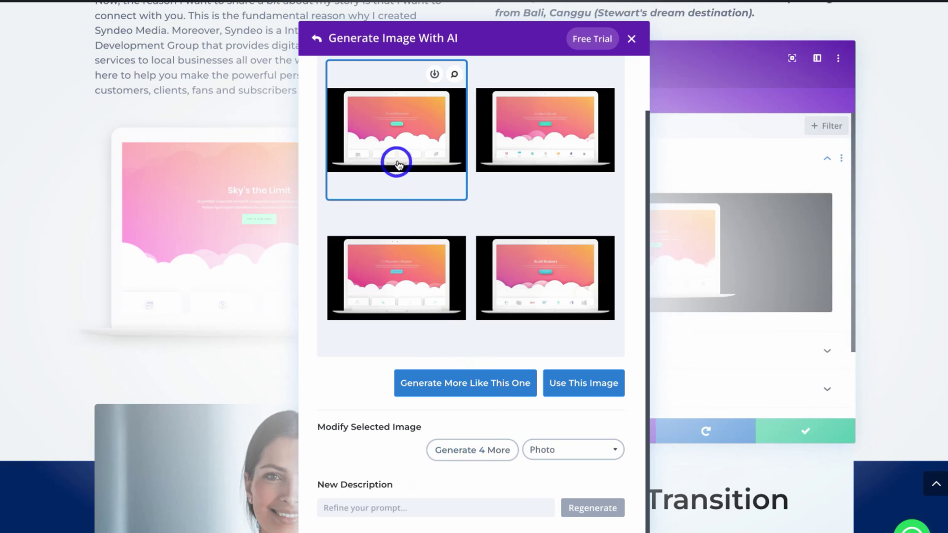
- Select the bottom-right tile among the four generated laptop mockups
left_click(520, 156)
left_click(429, 273)
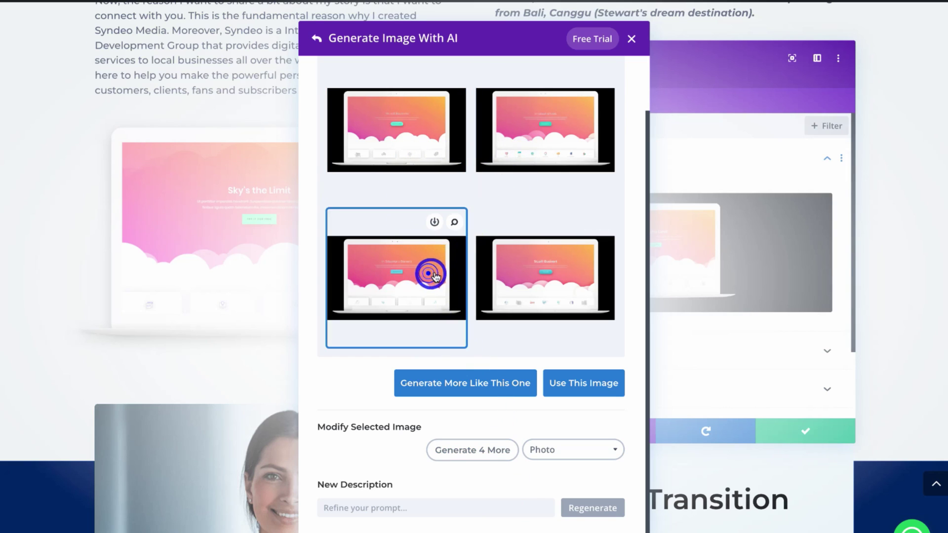
left_click(522, 276)
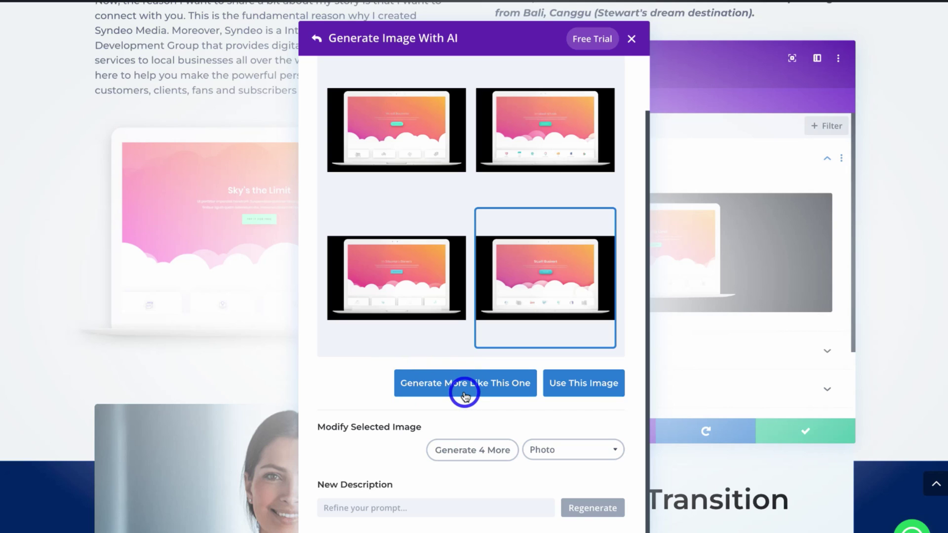
mouse_move(513, 279)
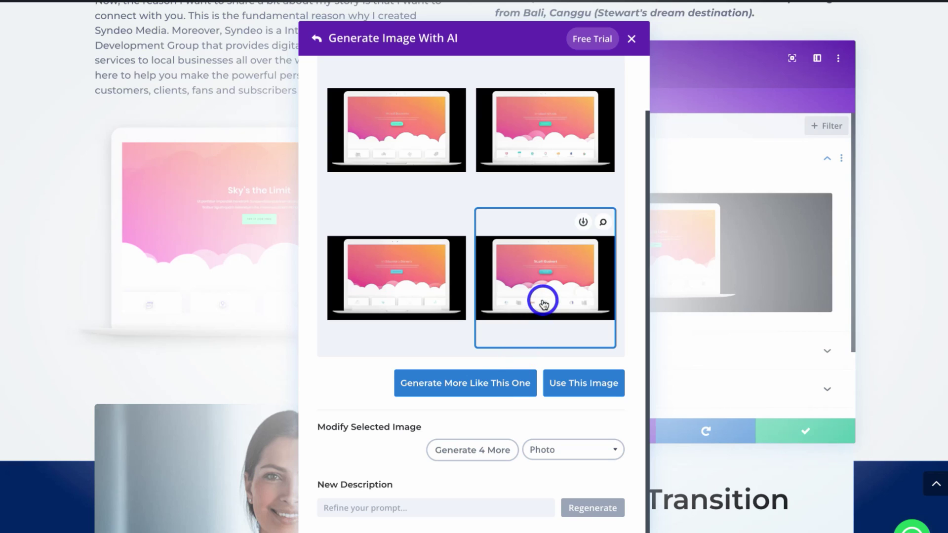
mouse_move(424, 141)
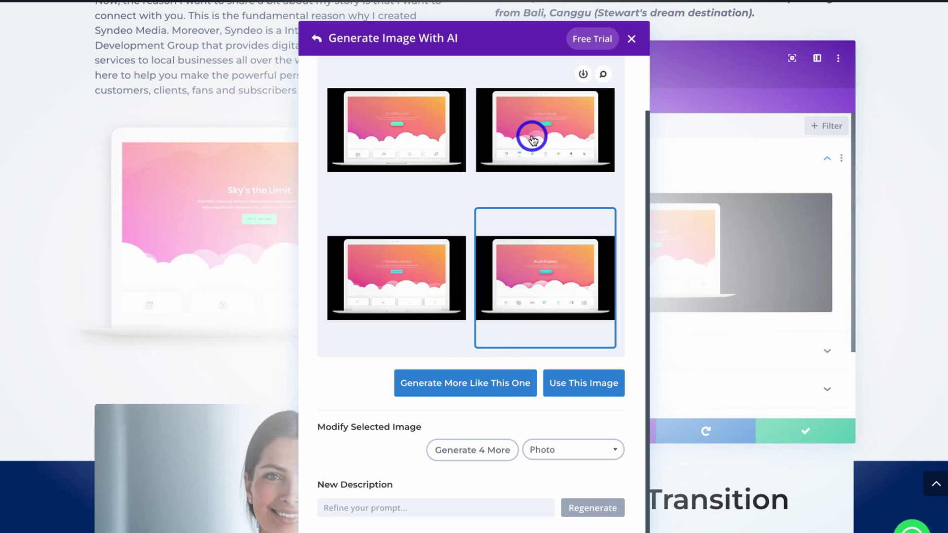
mouse_move(523, 239)
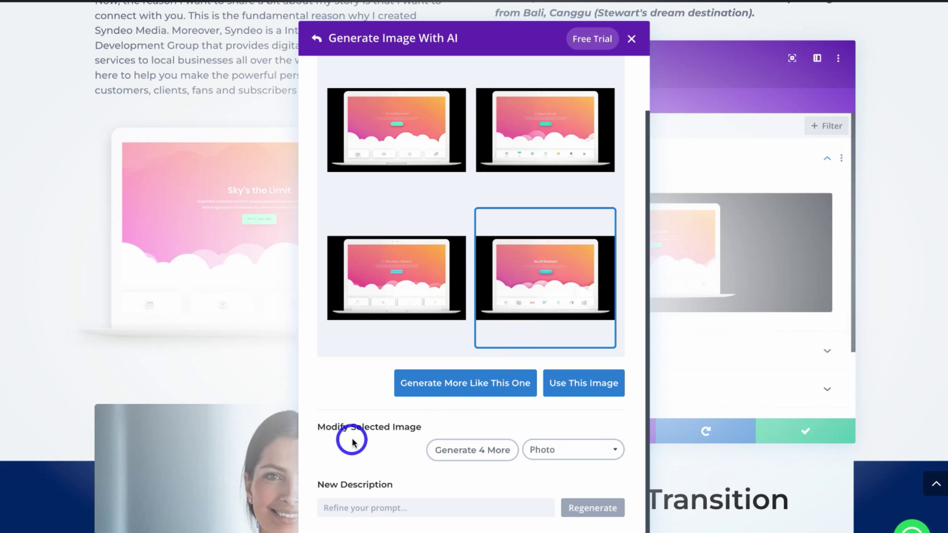
- Leave the image style unchanged and close the AI generator, keeping the original laptop picture
left_click(595, 449)
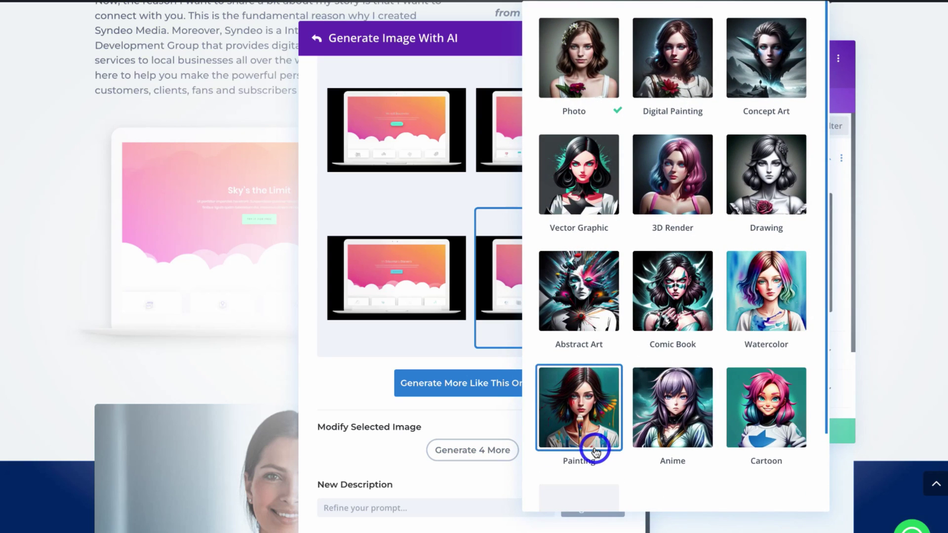
left_click(499, 424)
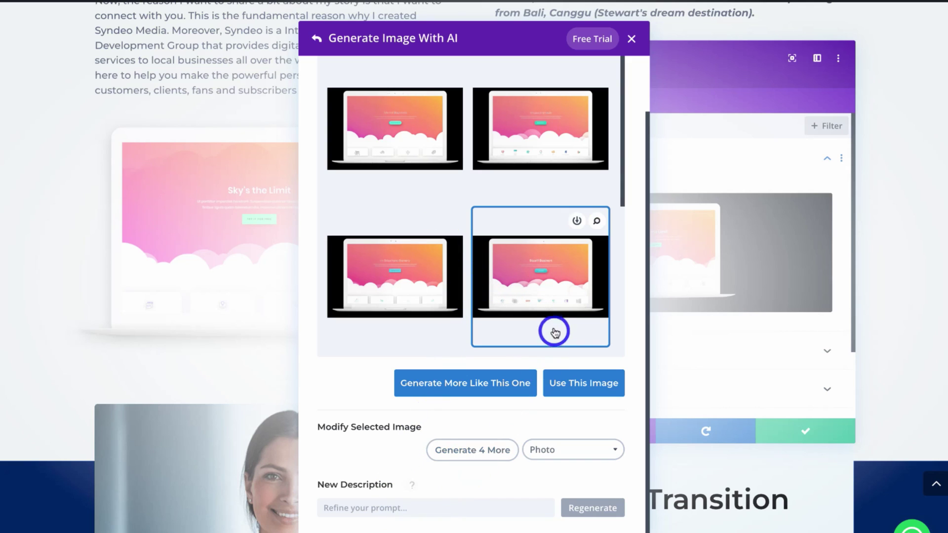
left_click(632, 38)
- Generate new square Photo images of a vibrant cityscape with flourishing small businesses
mouse_move(657, 222)
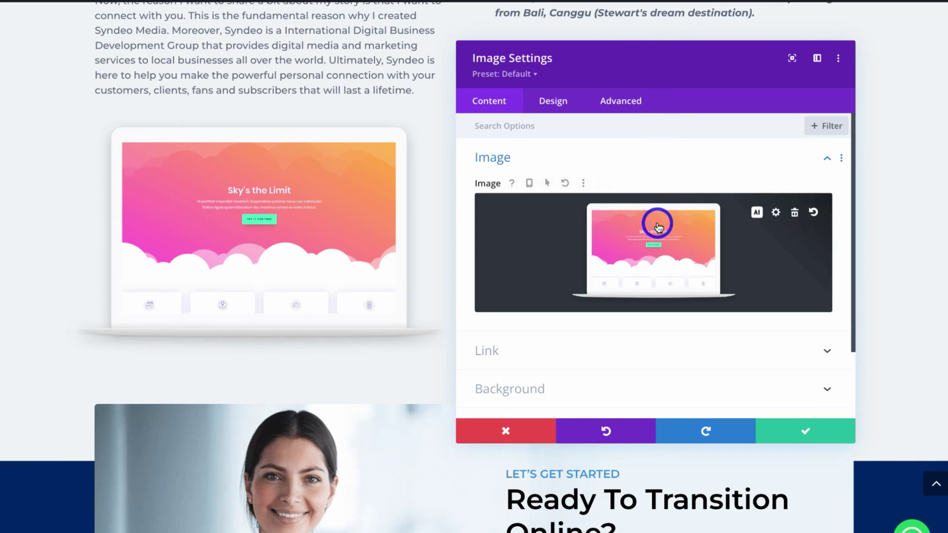
left_click(758, 214)
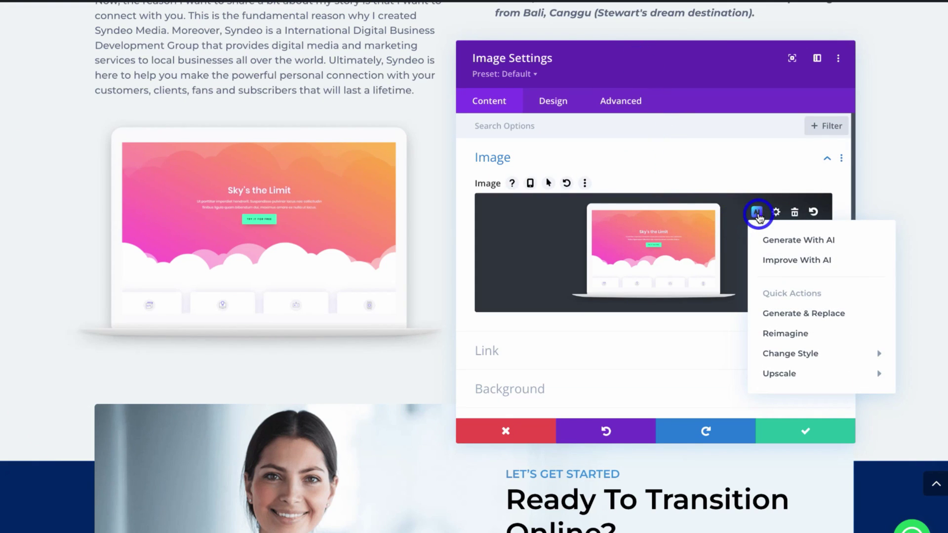
left_click(843, 240)
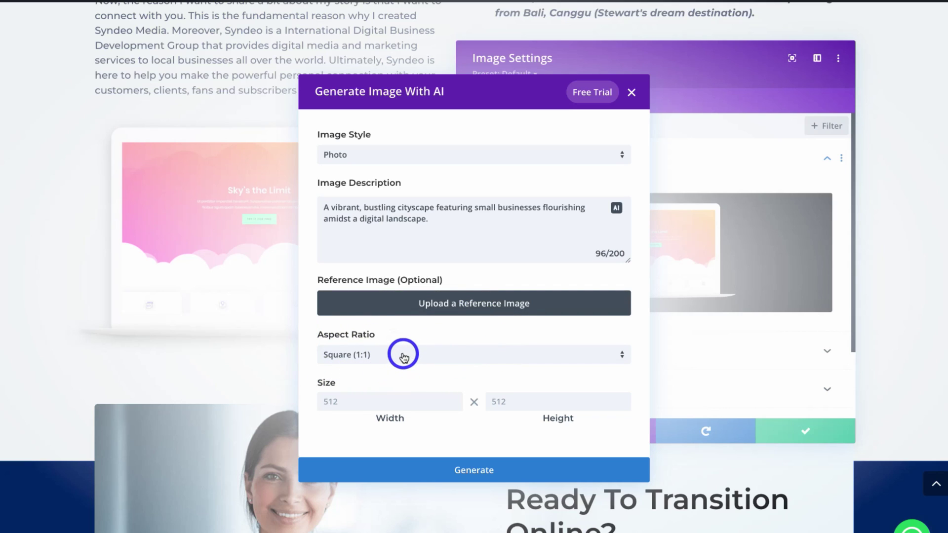
left_click(514, 470)
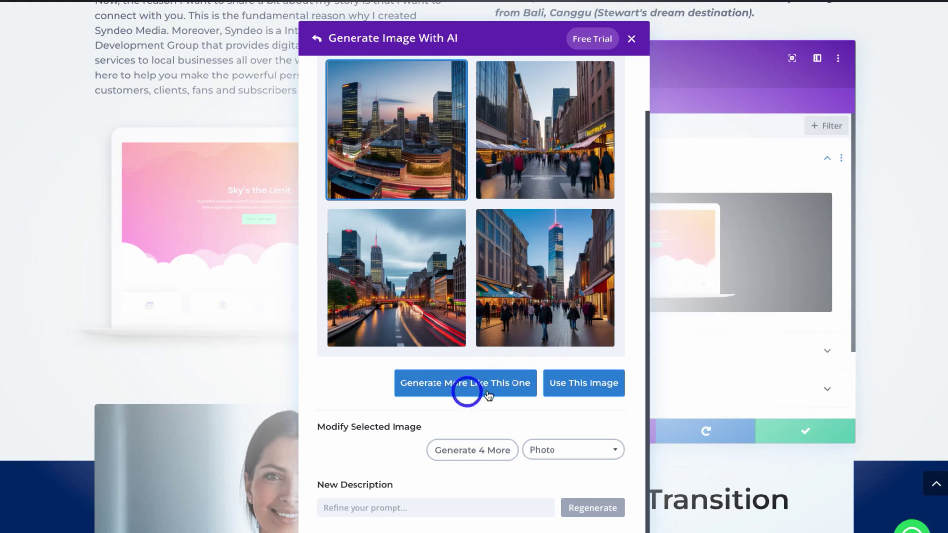
- Make four variations of the fourth city image, pick the second, and restyle to Concept Art
left_click(529, 314)
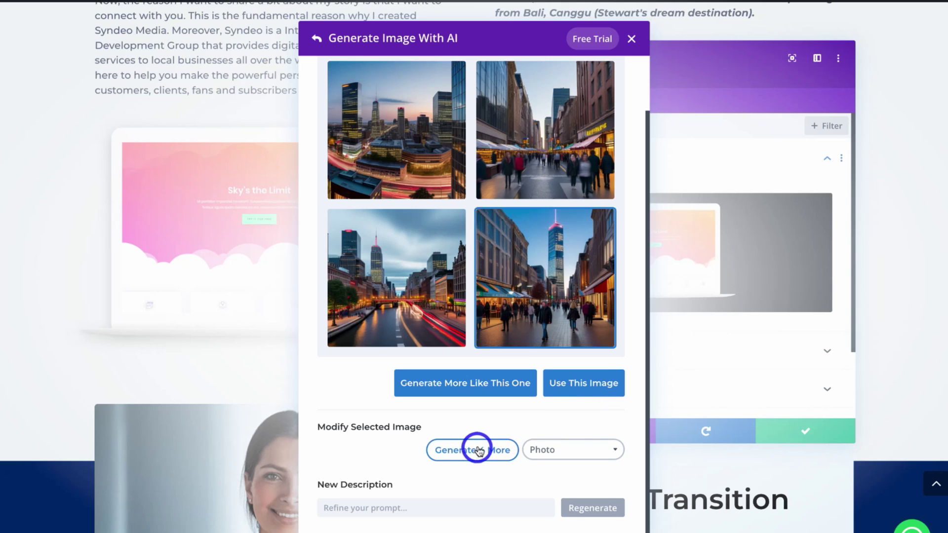
left_click(441, 457)
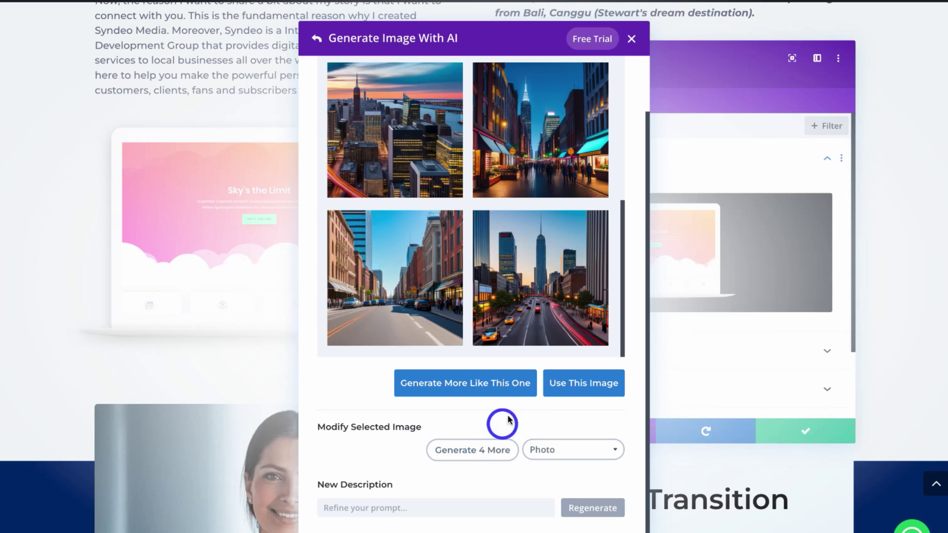
scroll(540, 160, "up", 5)
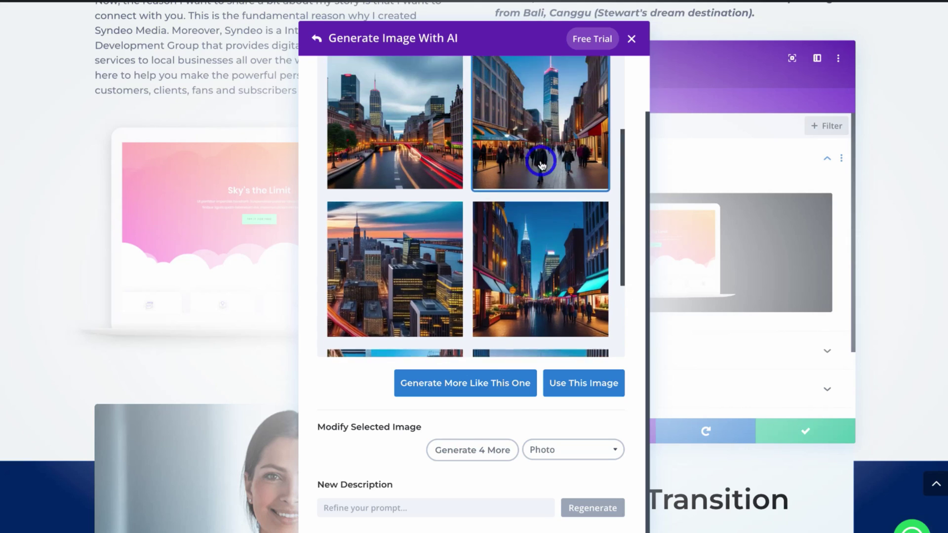
scroll(541, 163, "down", 5)
left_click(542, 164)
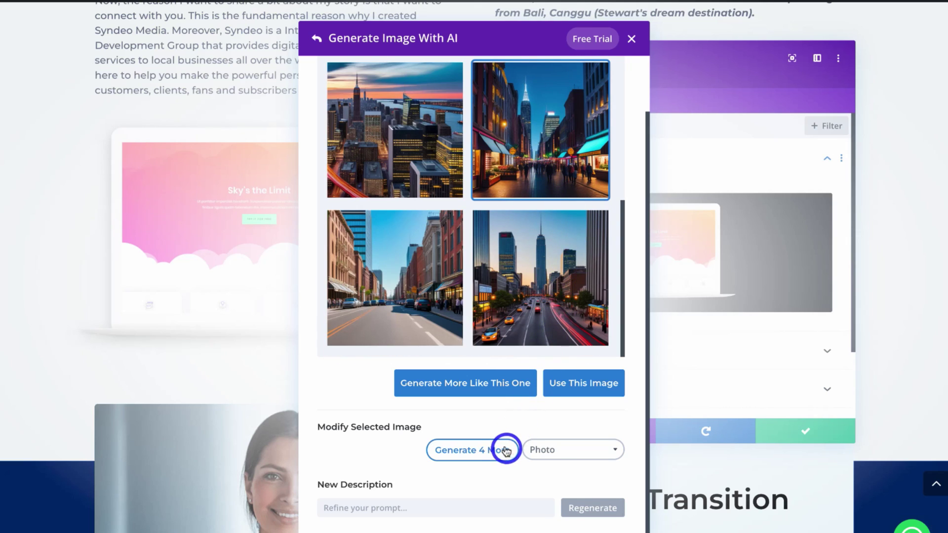
left_click(561, 455)
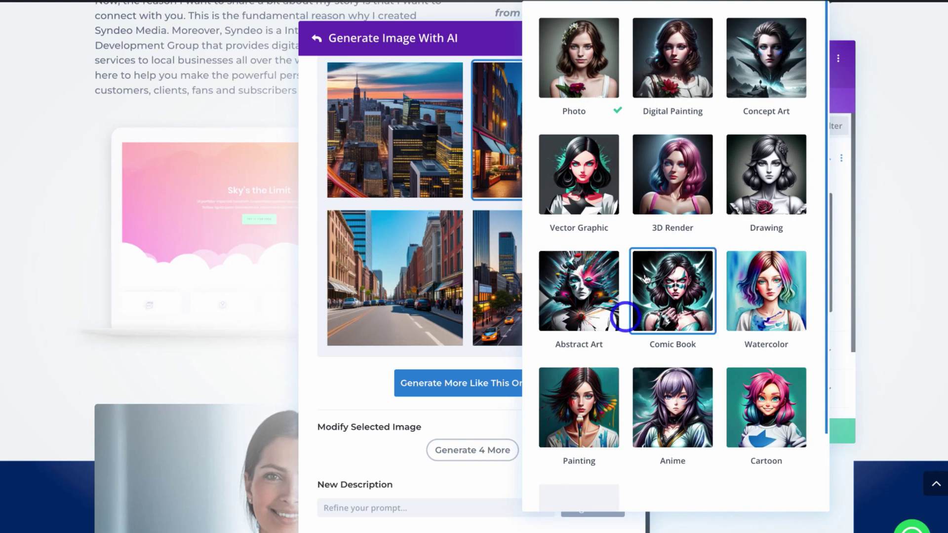
left_click(771, 109)
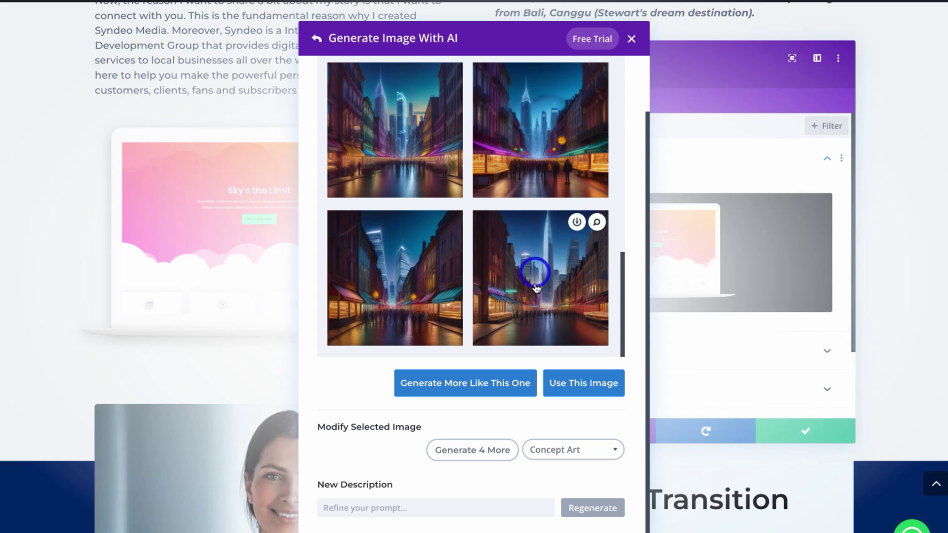
- Replace the prompt with a café owner holding coffee outside her café and regenerate
left_click(401, 507)
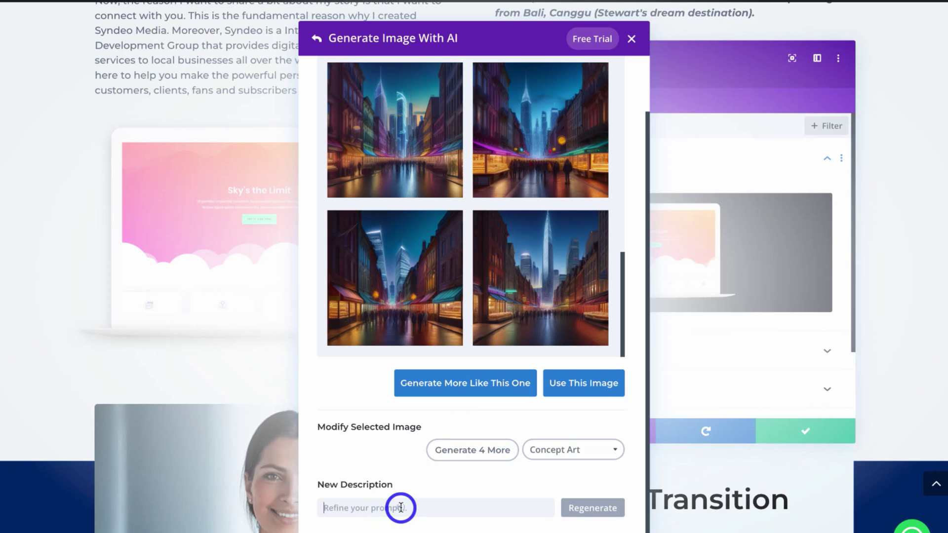
key("ctrl+v")
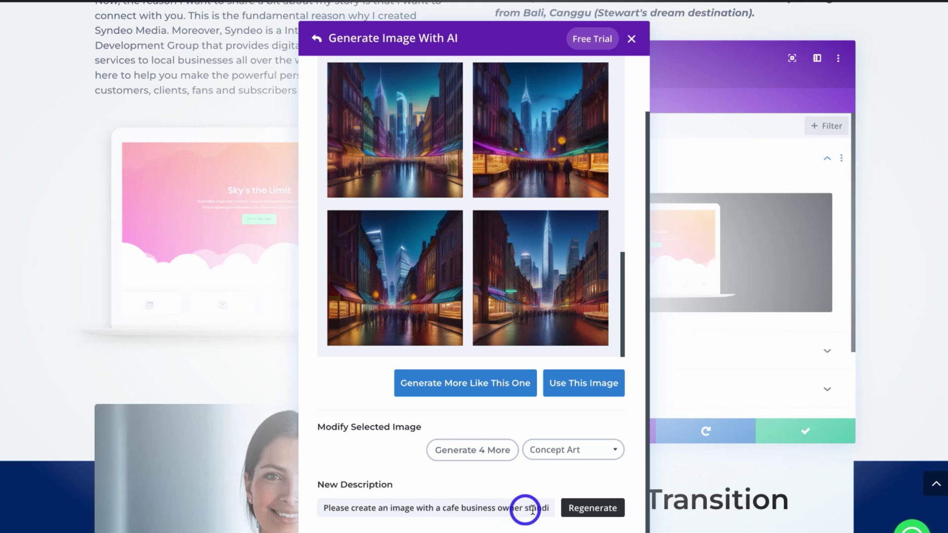
key("Right")
key("Right")
key("Right")
key("Right")
key("Right")
key("Right")
key("Right")
key("Right")
key("Right")
key("Right")
key("Right")
key("Right")
key("Right")
key("Right")
key("Right")
key("Right")
key("Right")
key("Right")
key("Right")
key("Right")
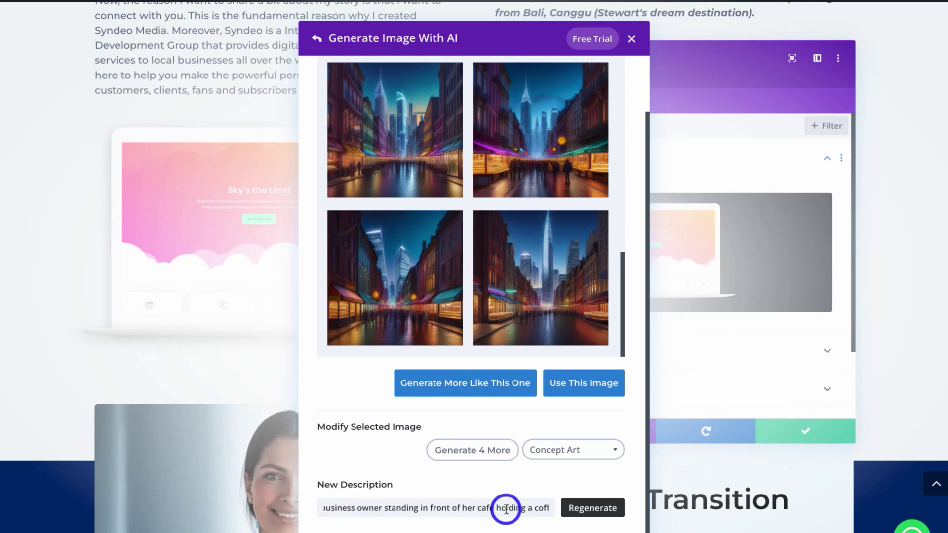
key("Right")
key("Right")
key("Right")
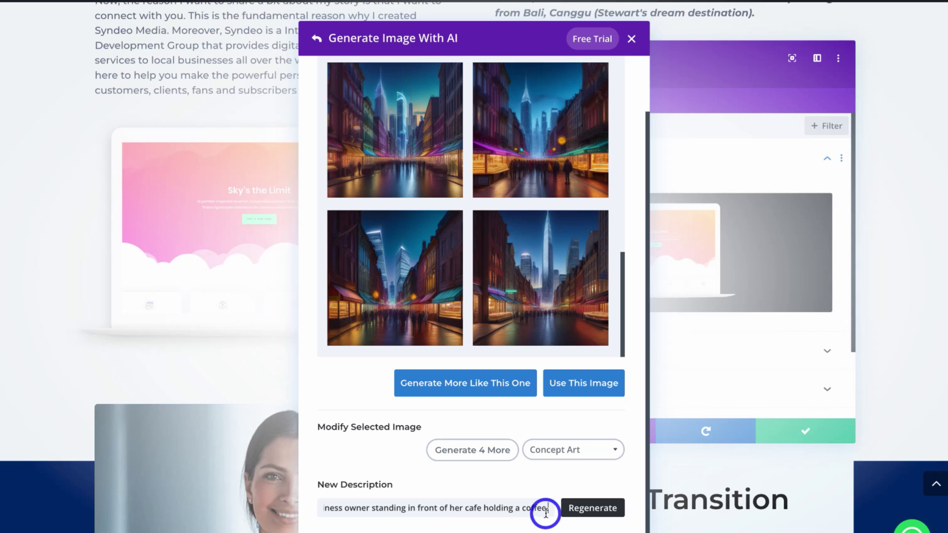
left_click(592, 508)
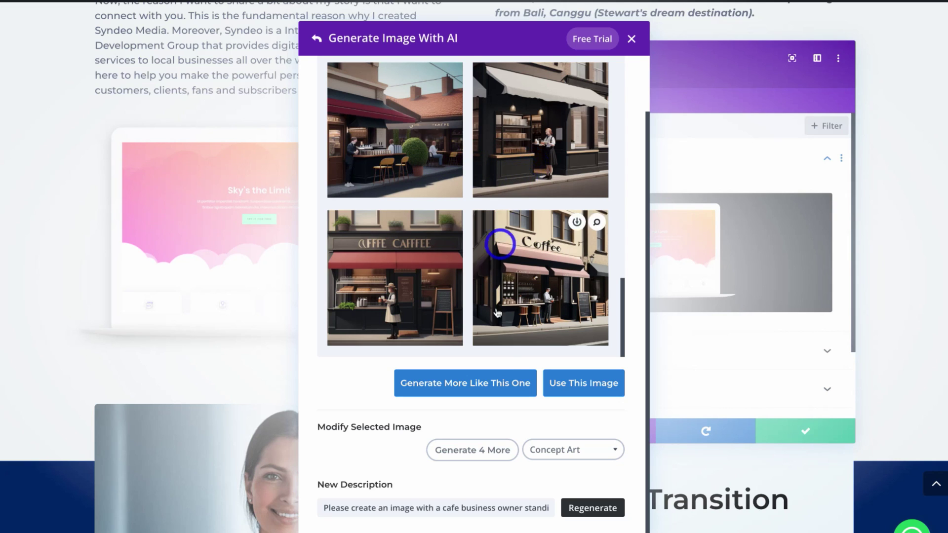
- Replace the laptop picture with the bottom-left Photo-style image of a smiling café owner holding coffee
left_click(578, 454)
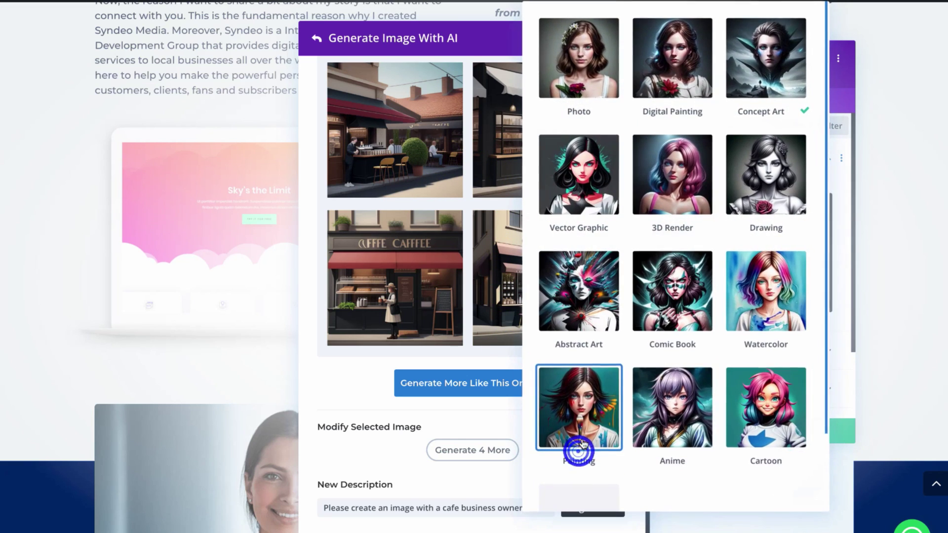
left_click(581, 94)
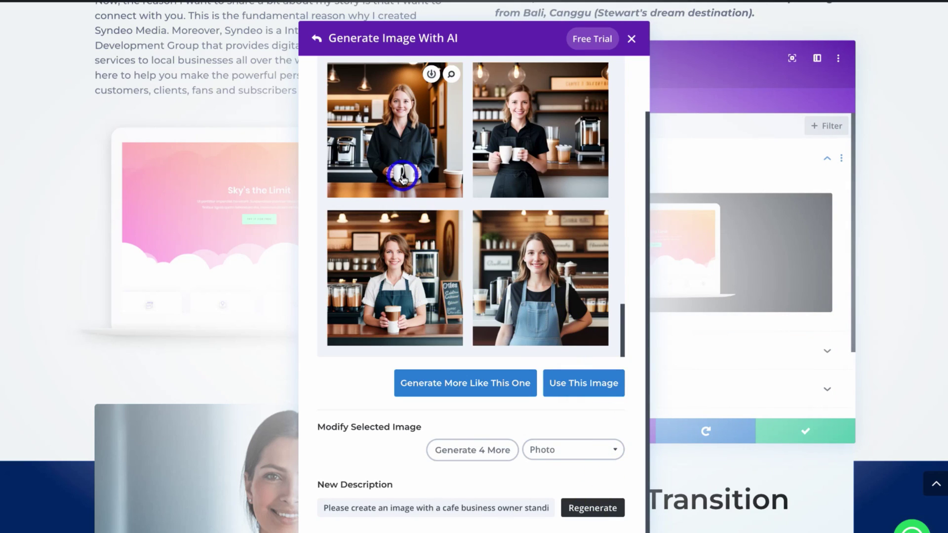
left_click(423, 254)
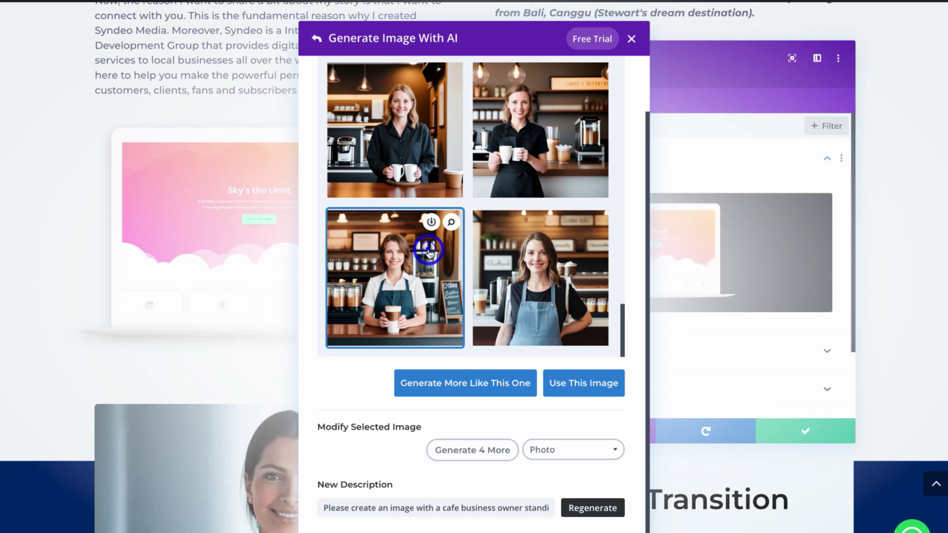
left_click(571, 385)
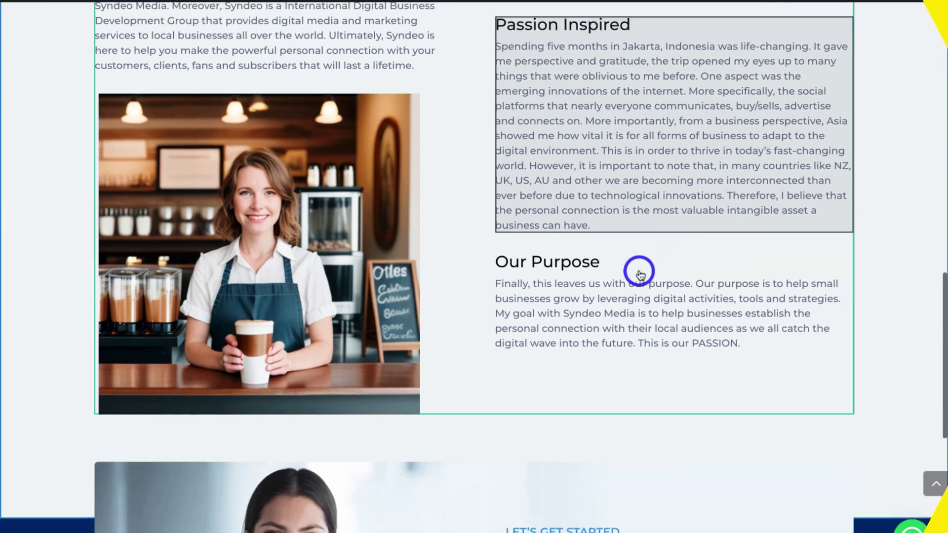
- Open the settings of the businesswoman image in the Ready To Transition Online? section
scroll(639, 271, "down", 5)
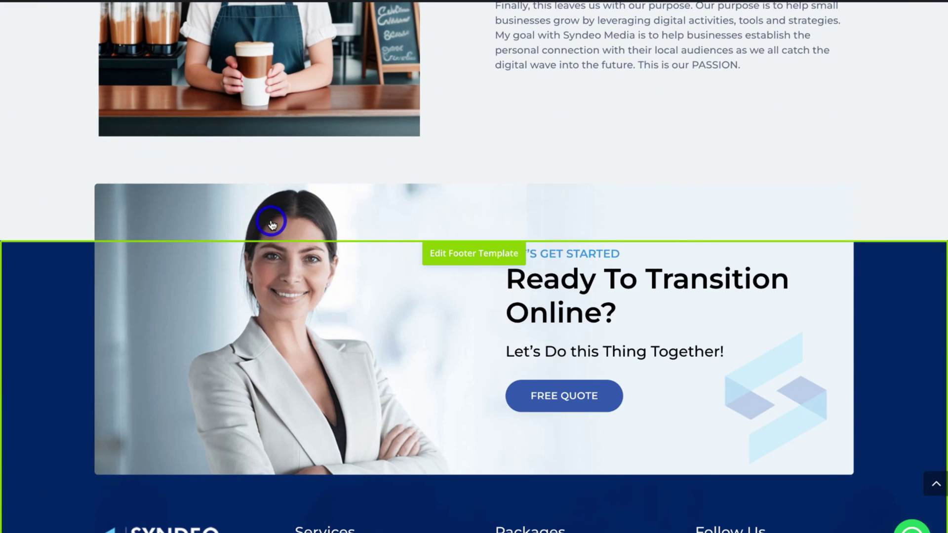
left_click_drag(271, 225, 301, 351)
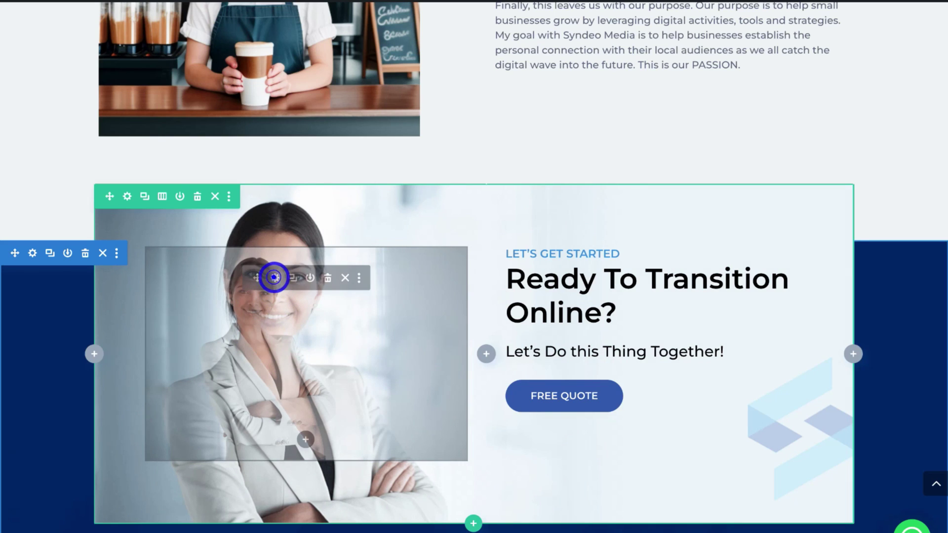
left_click(274, 278)
- Reimagine the businesswoman image, browse three variations, and close the generator keeping the original
mouse_move(579, 254)
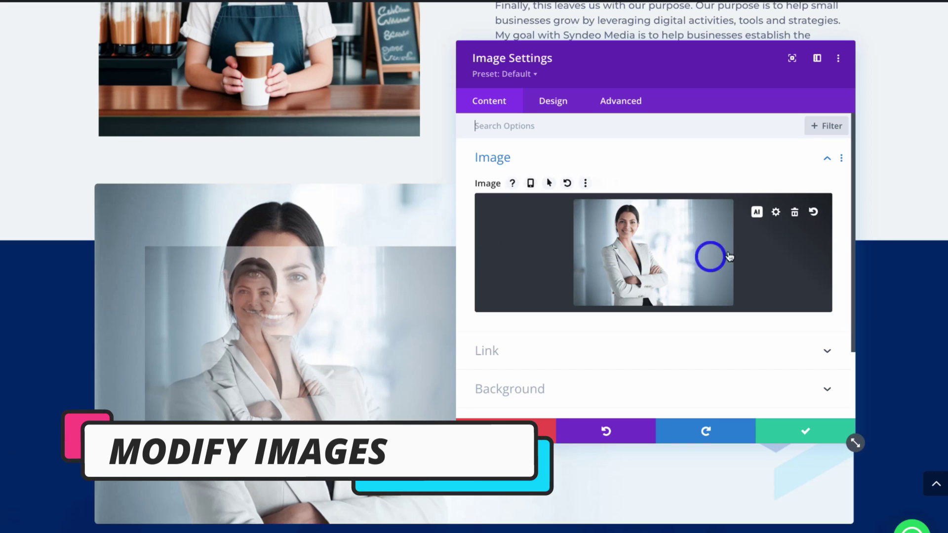
left_click(755, 216)
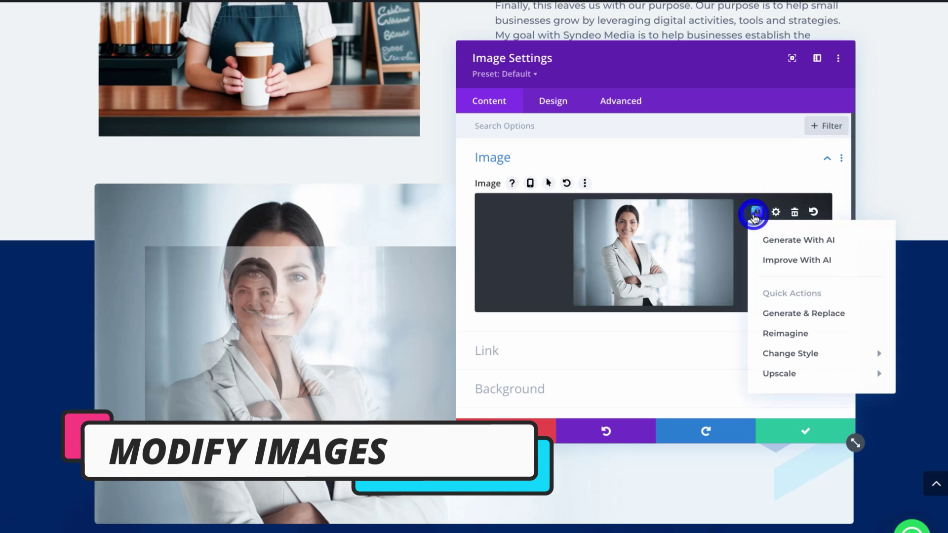
left_click(826, 337)
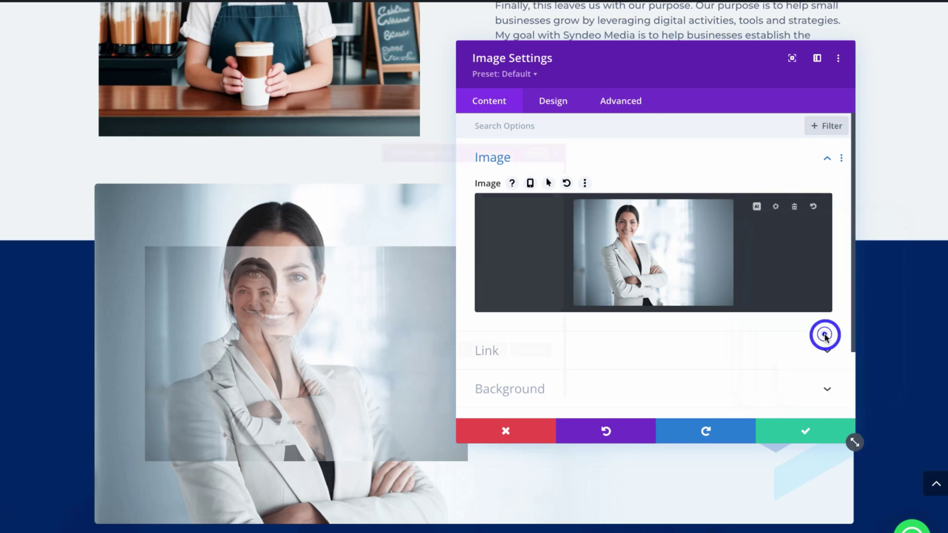
left_click(567, 158)
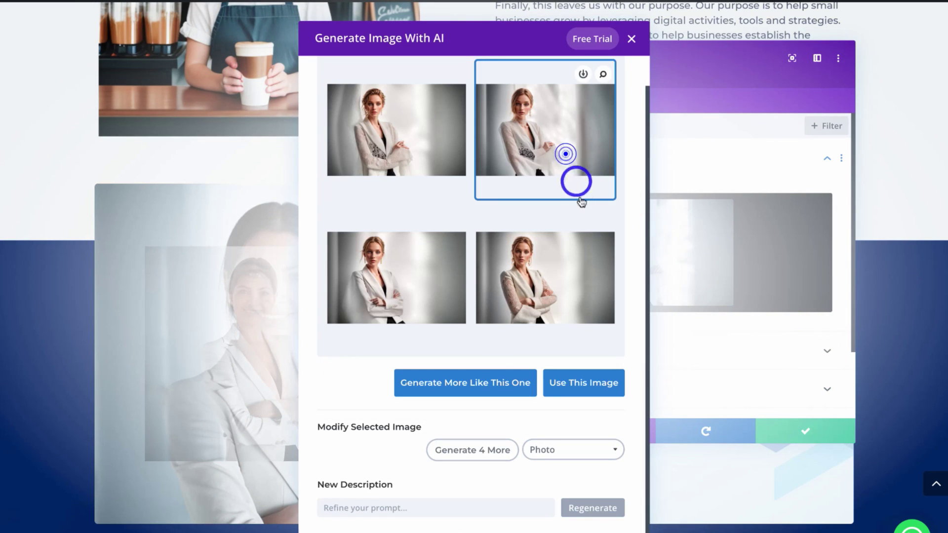
left_click(587, 268)
left_click(431, 271)
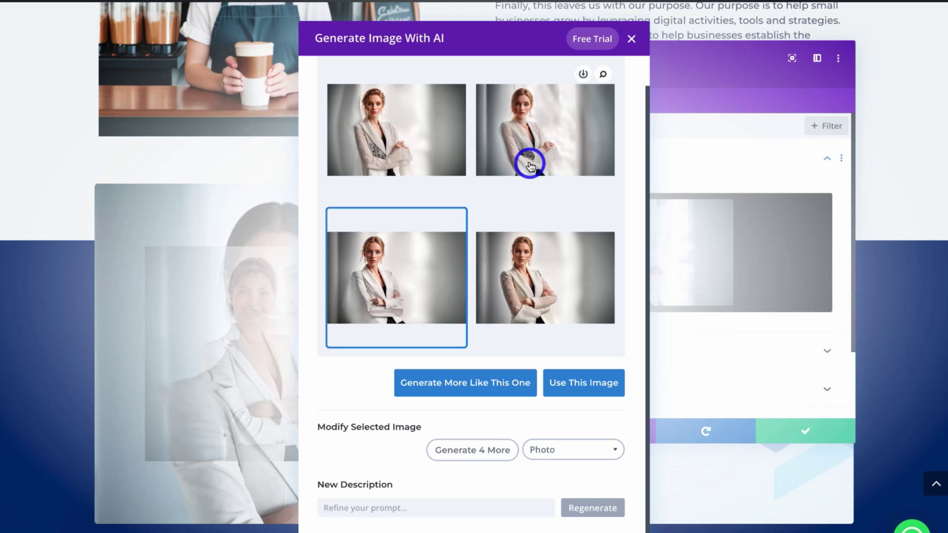
left_click(631, 39)
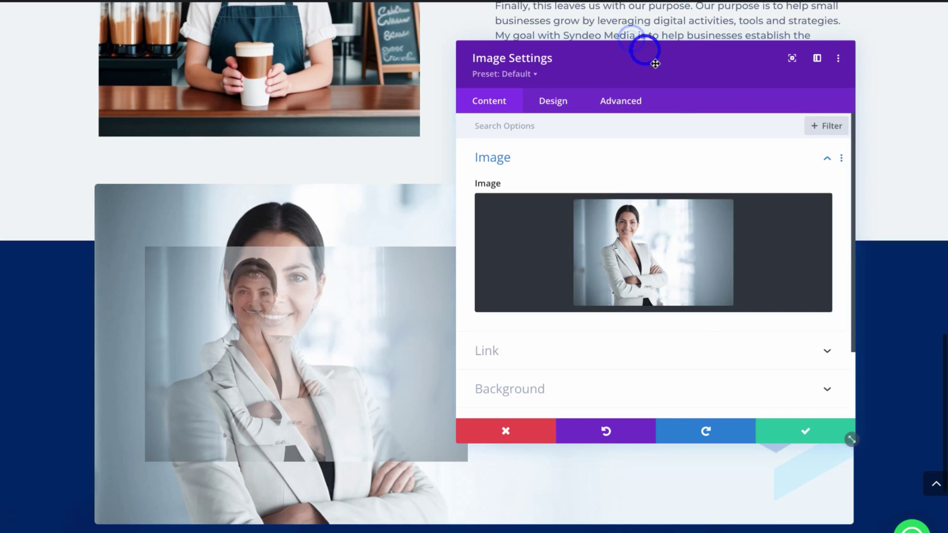
- Use Improve With AI on the portrait with the prompt 'Please add a busy street behind the woman in the photo.'
mouse_move(649, 224)
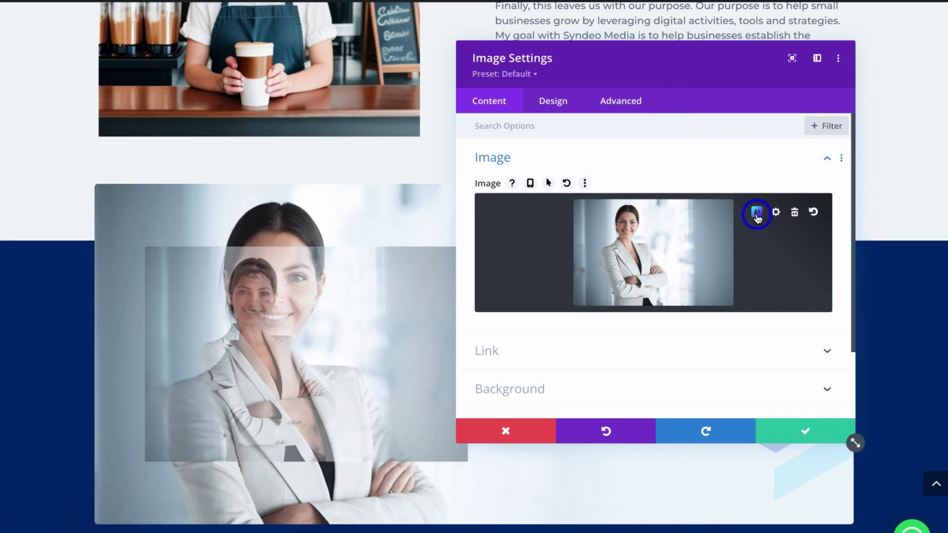
left_click(757, 213)
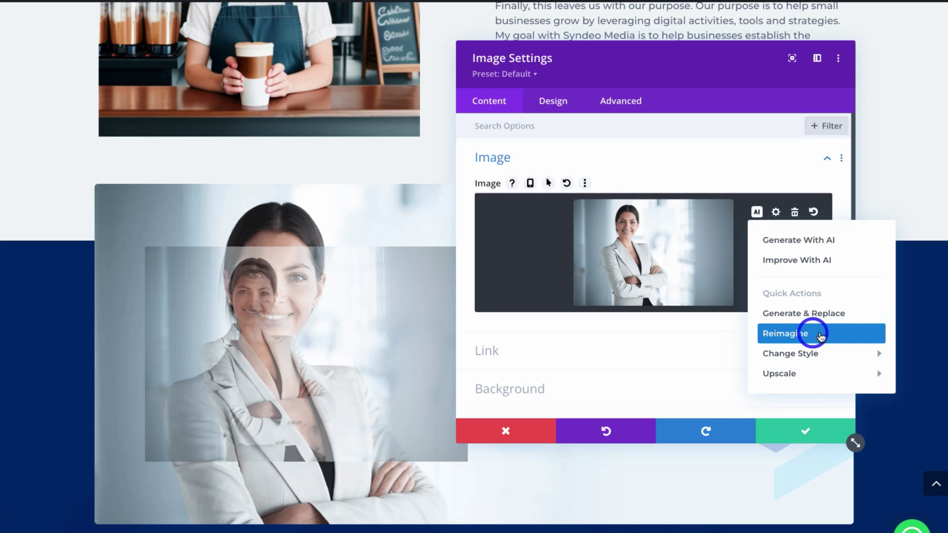
mouse_move(840, 352)
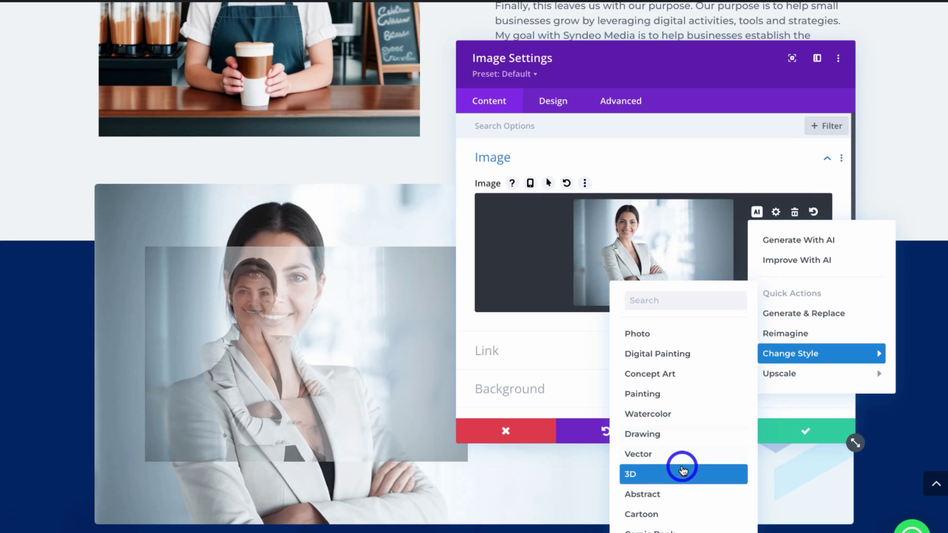
mouse_move(801, 378)
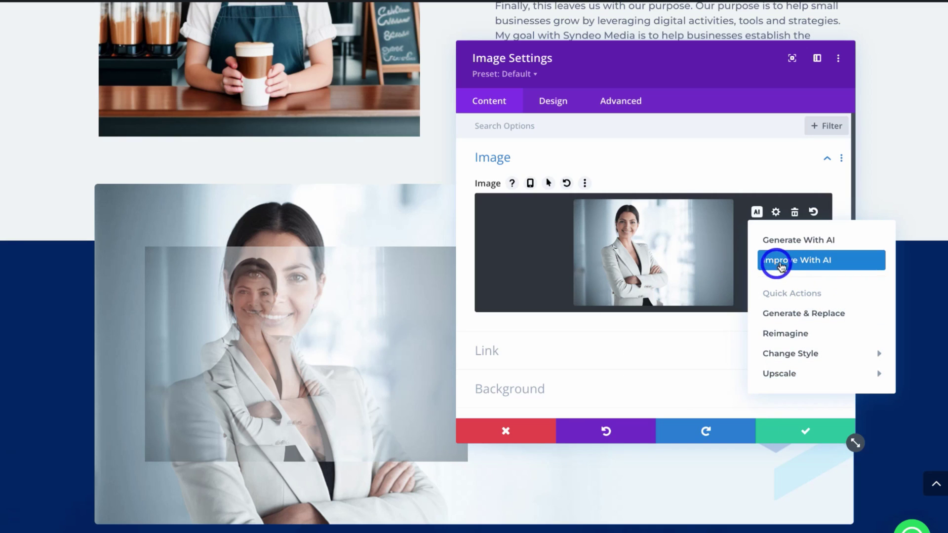
left_click(819, 261)
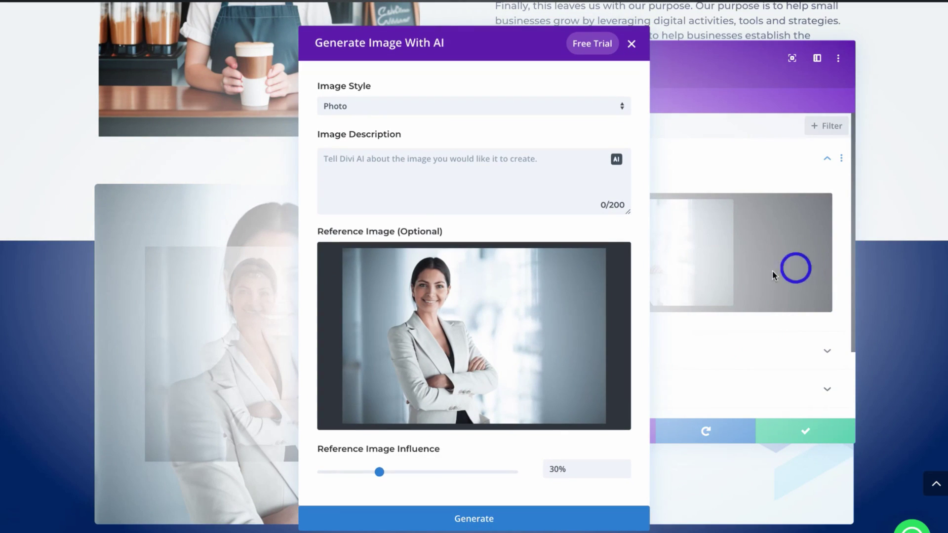
left_click(377, 161)
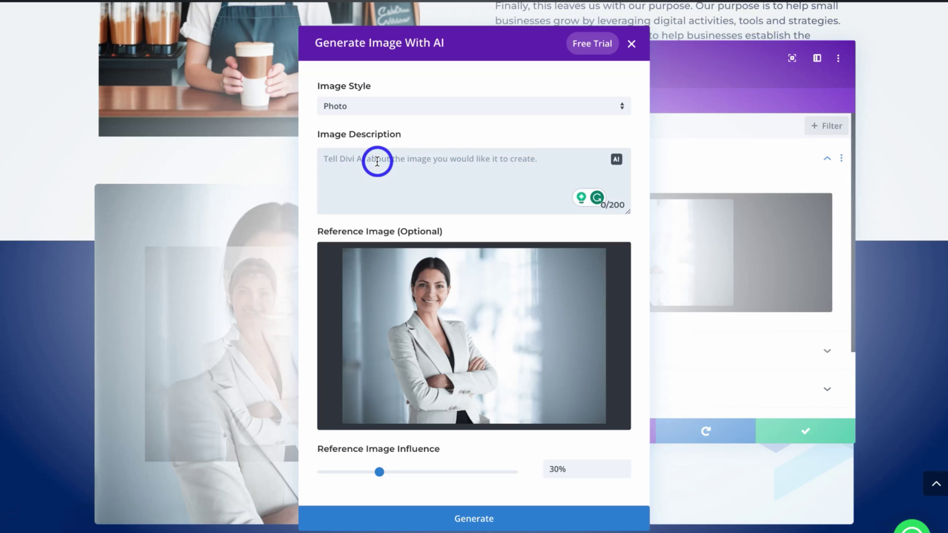
type("Please add a busy street behind the woman in the photo.")
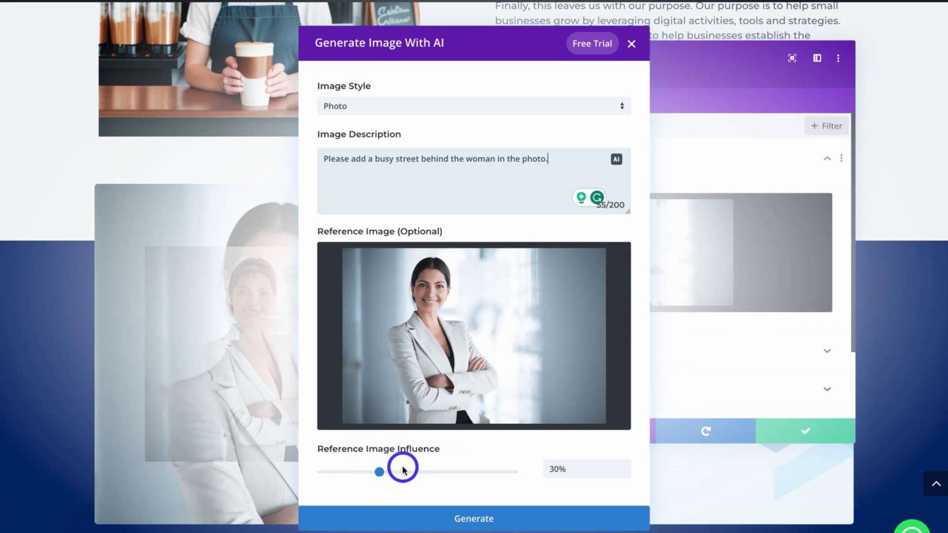
- Generate variants, regenerate with 'Add people in the background.', then discard them and close the image settings
left_click(493, 524)
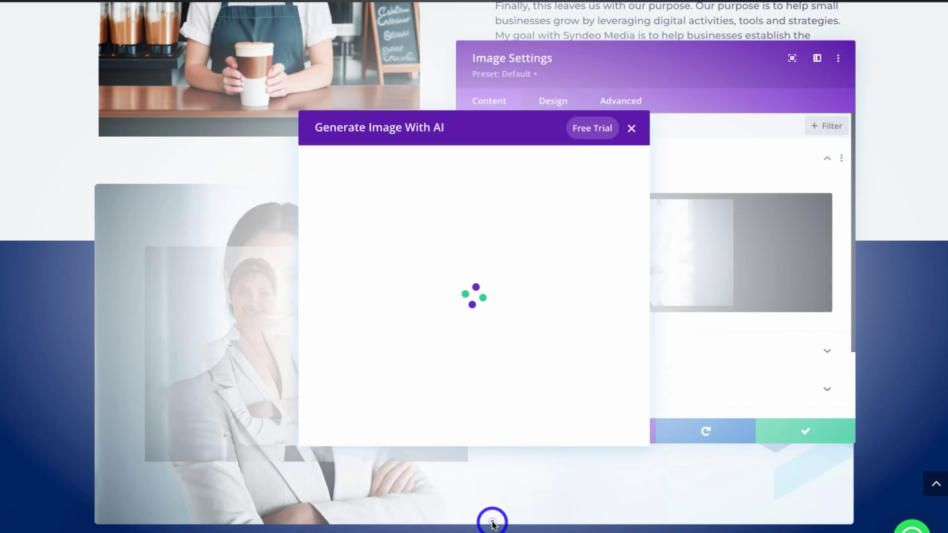
mouse_move(410, 139)
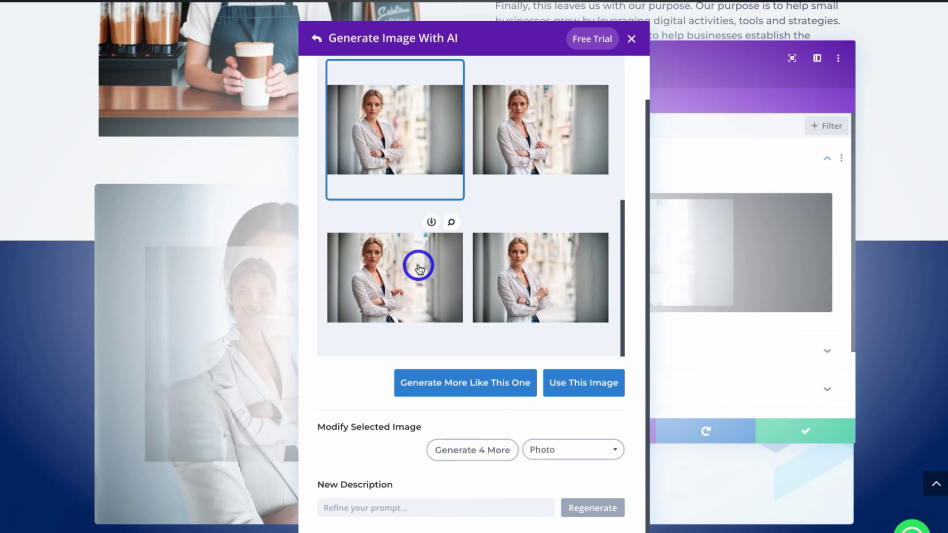
left_click(378, 505)
type("Add people in the background.")
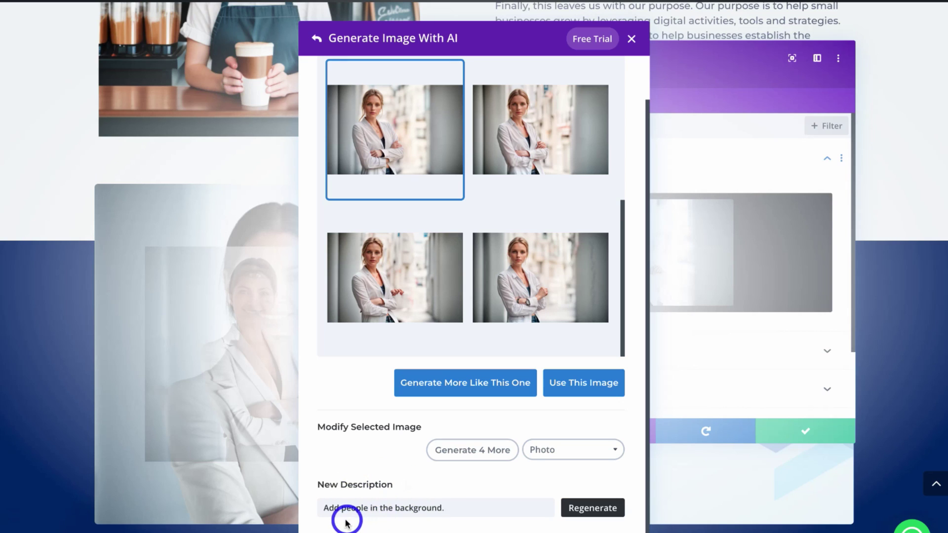
left_click(583, 511)
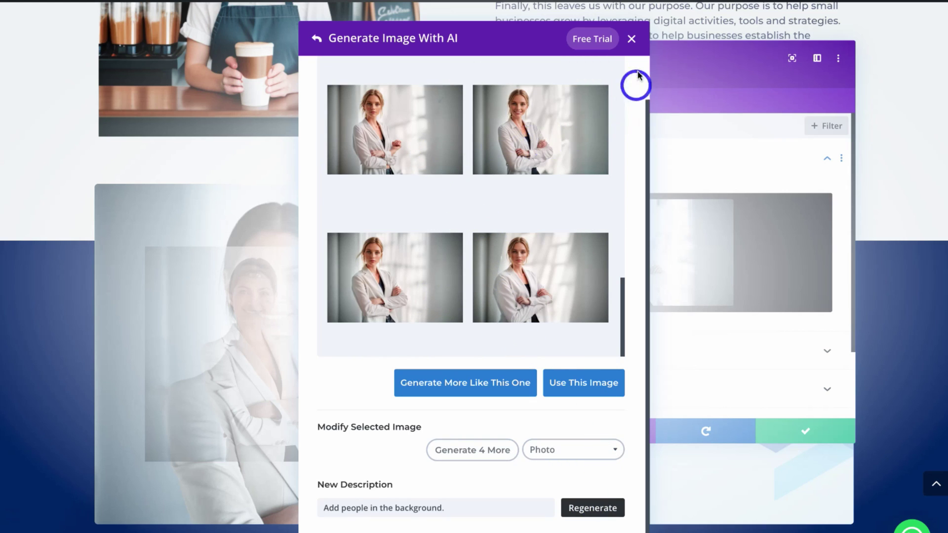
left_click(631, 38)
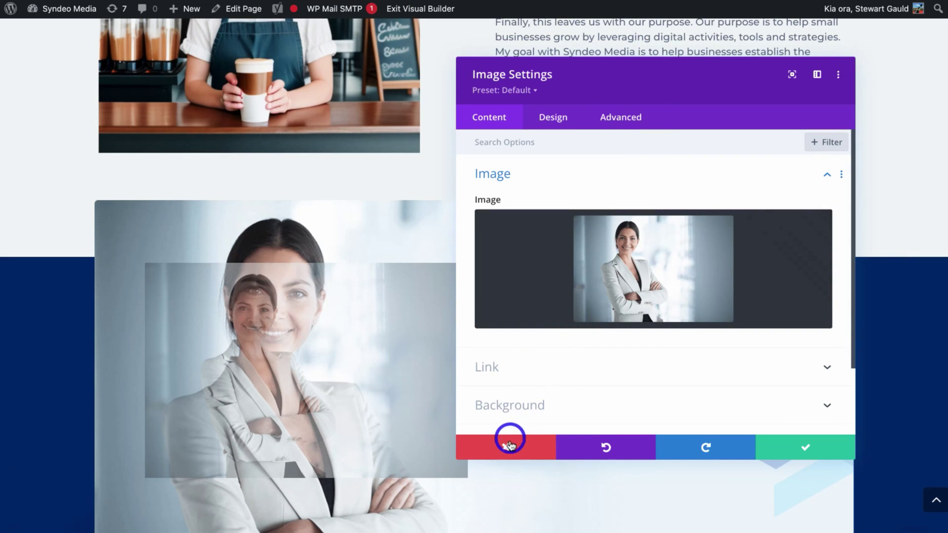
left_click(506, 446)
- Open the hero section's Background > Image settings
scroll(512, 448, "up", 3)
scroll(511, 447, "up", 15)
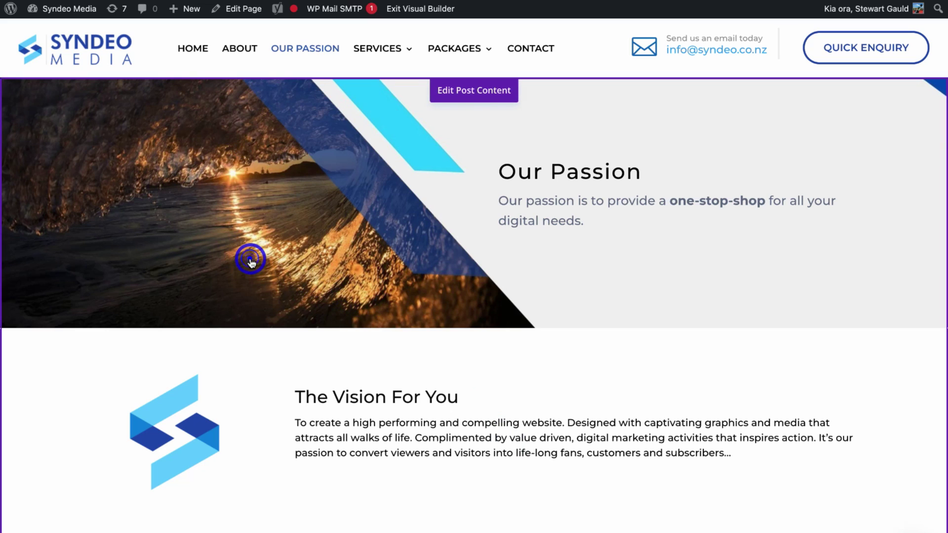
left_click(34, 90)
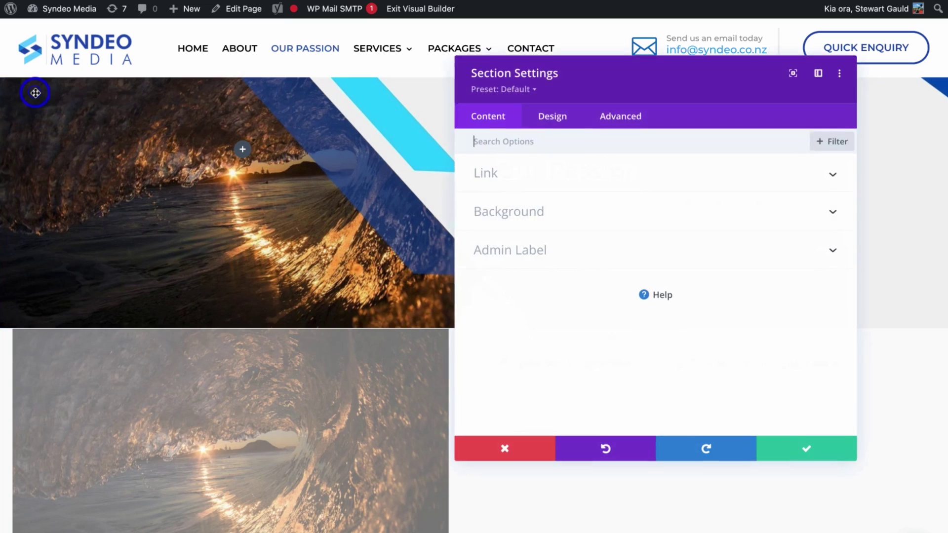
left_click(508, 212)
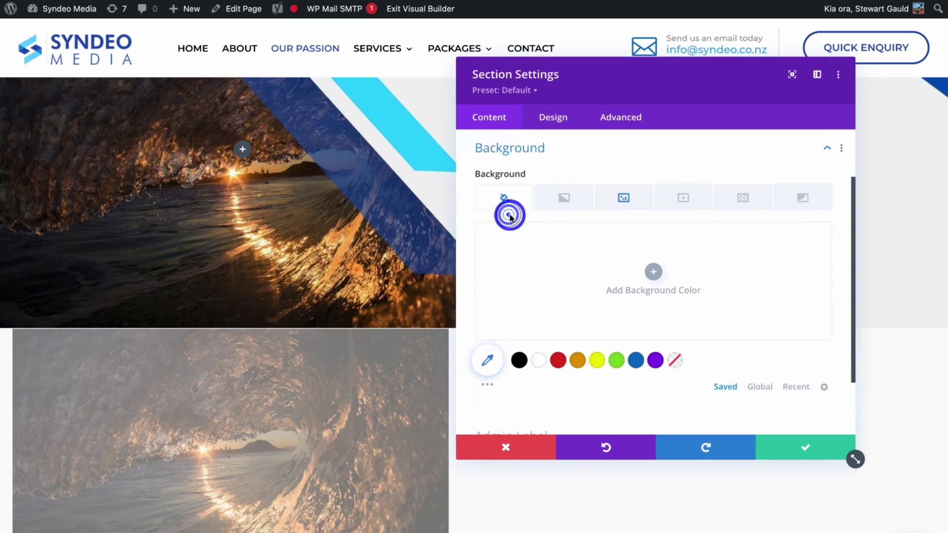
left_click(623, 200)
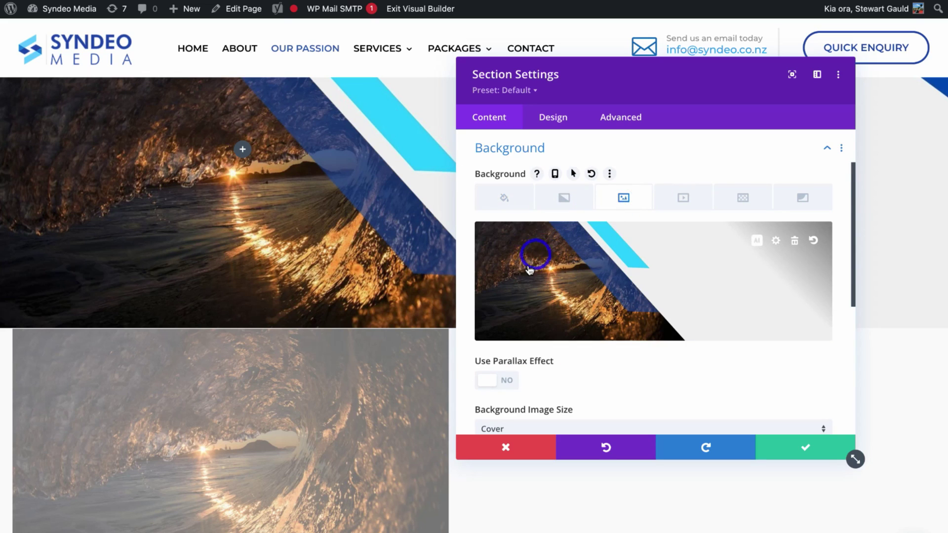
- Reimagine the wave background with AI, compare two variants, and dismiss them keeping the original
left_click(757, 242)
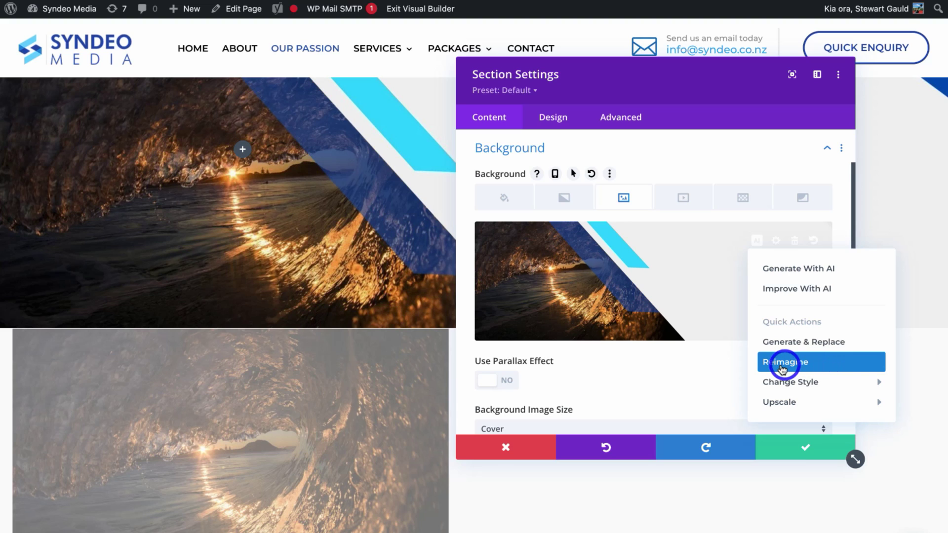
left_click(825, 364)
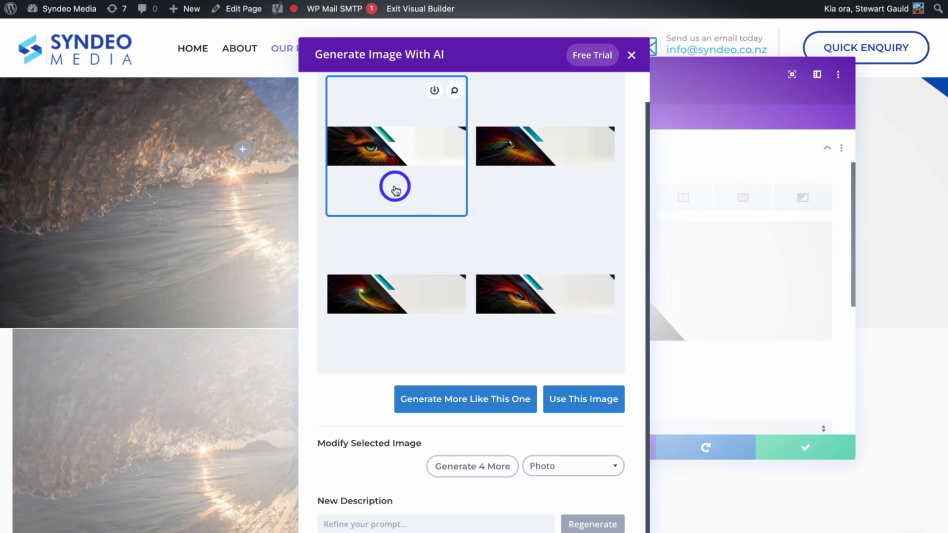
left_click(378, 306)
left_click(533, 169)
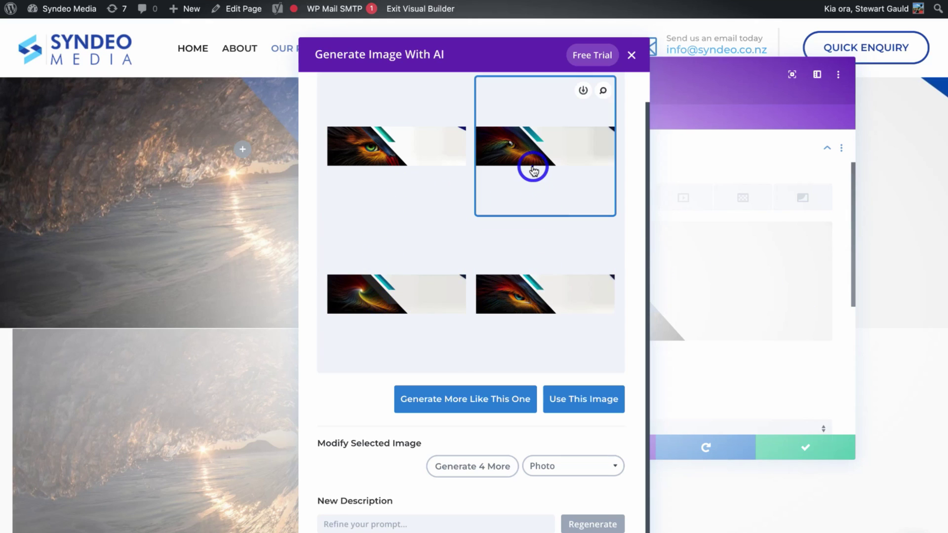
left_click(629, 56)
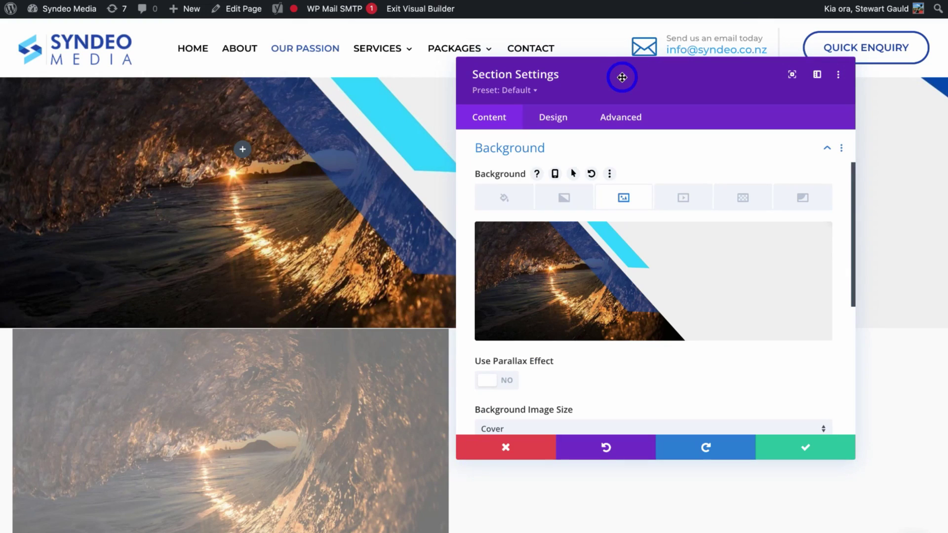
- Discard the hero section changes and open The Vision For You text module's settings
left_click(512, 447)
scroll(509, 445, "down", 10)
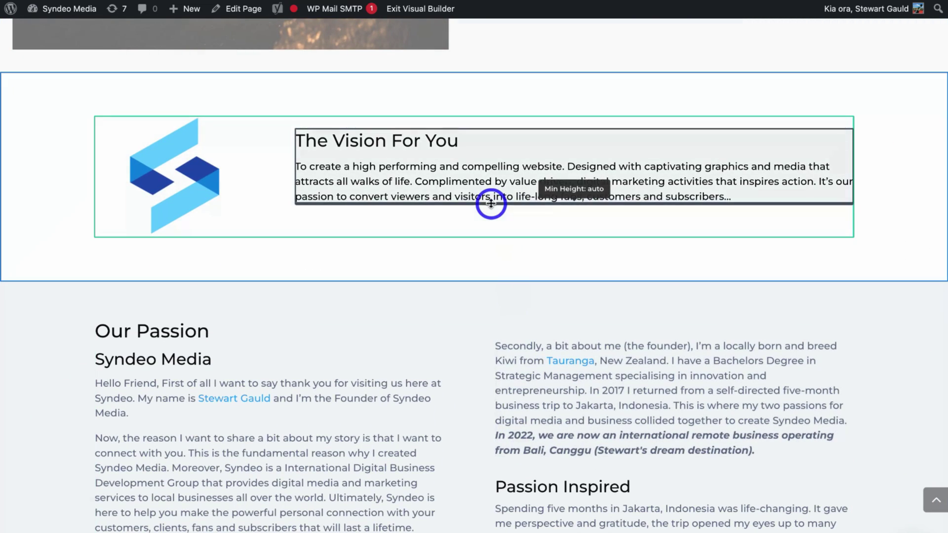
mouse_move(461, 177)
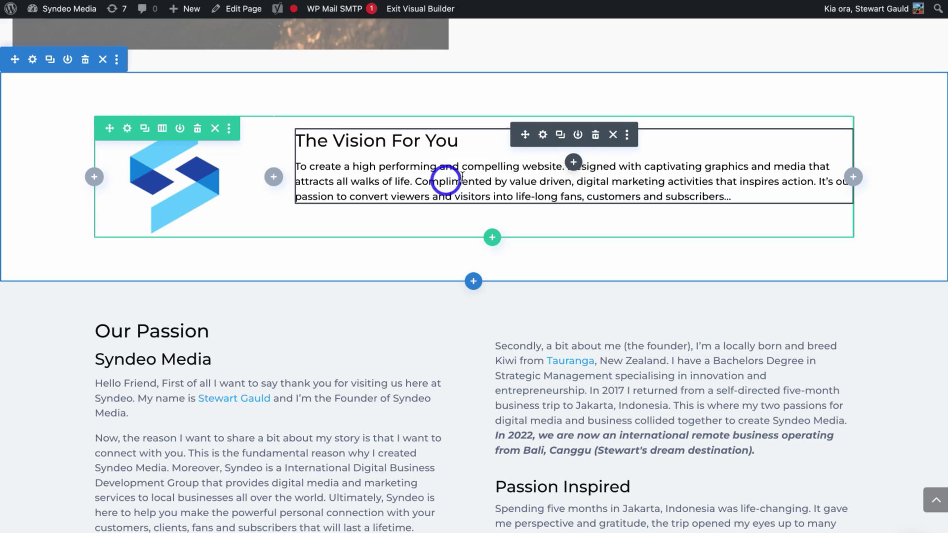
left_click(542, 136)
- Bring up the Divi AI writing options in the Vision module's Body editor
scroll(616, 340, "down", 3)
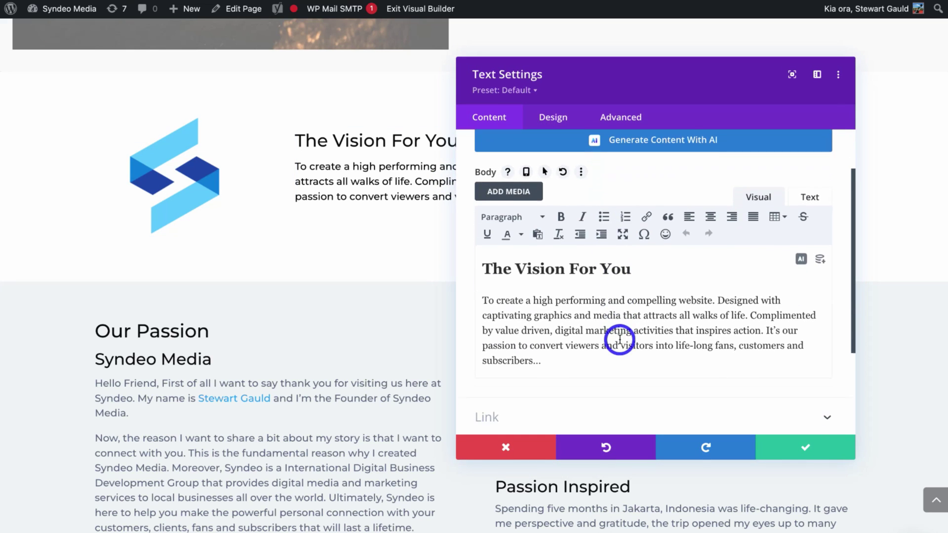
left_click_drag(584, 354, 484, 262)
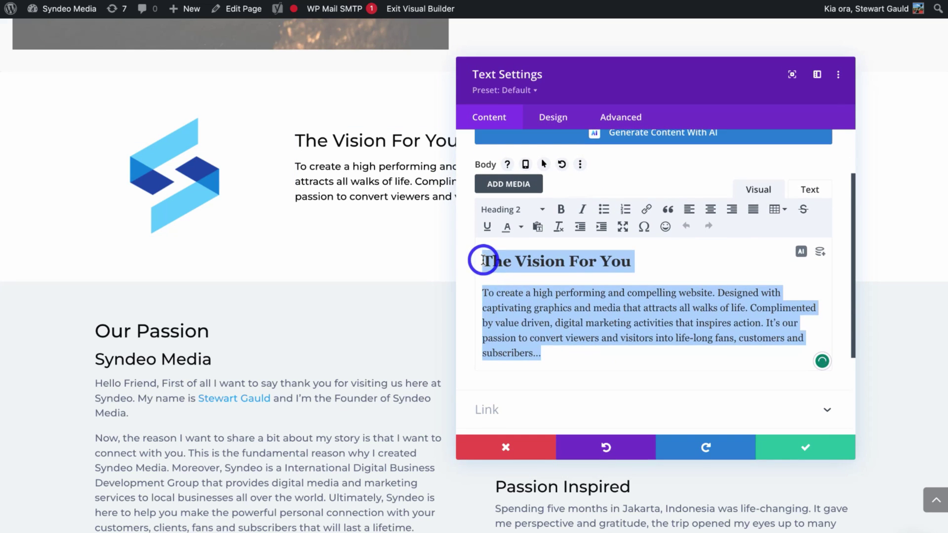
left_click(649, 255)
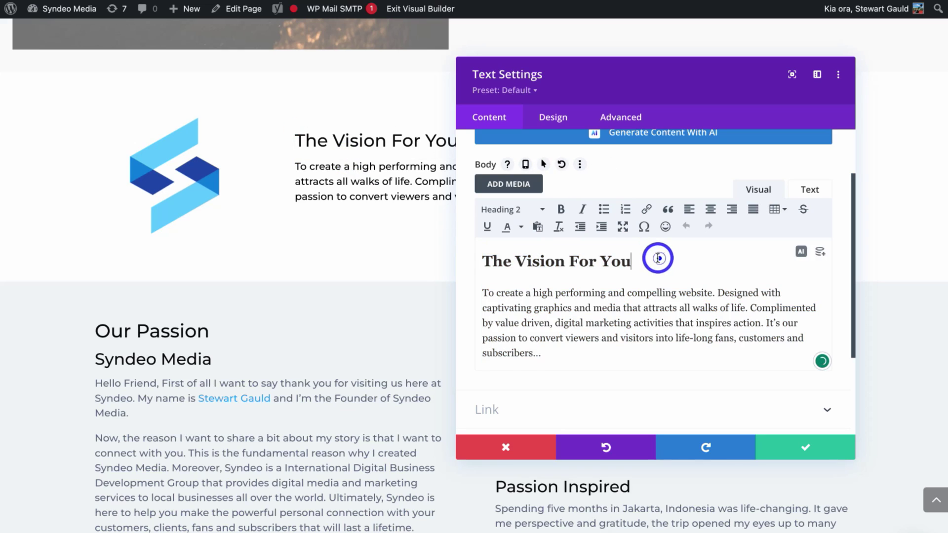
left_click(801, 252)
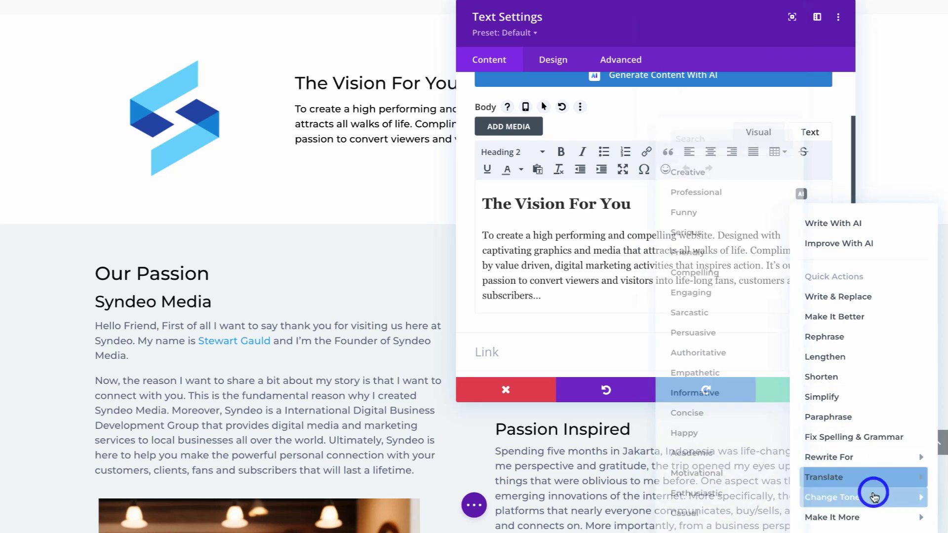
mouse_move(873, 518)
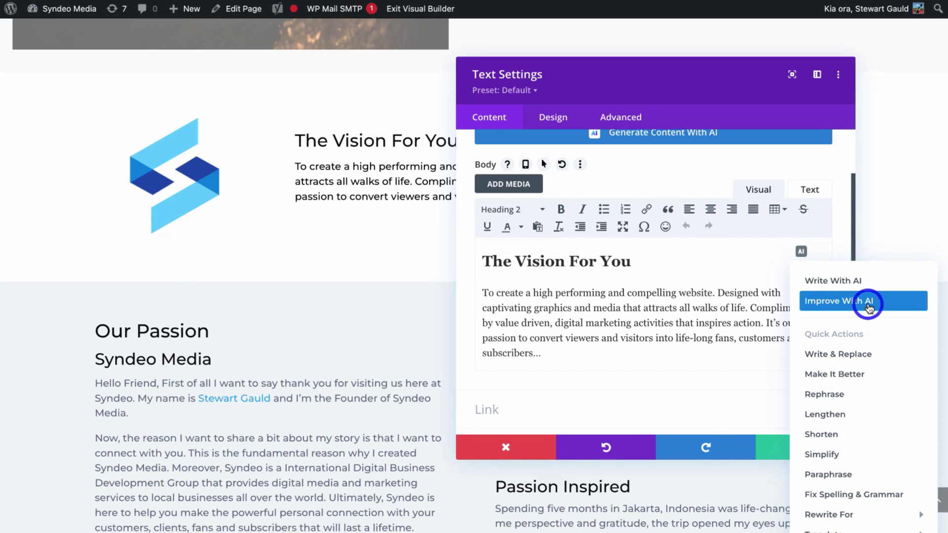
- Enter a Paragraph brief about our vision as a leading small business website design agency, with This Page Content context
left_click(868, 247)
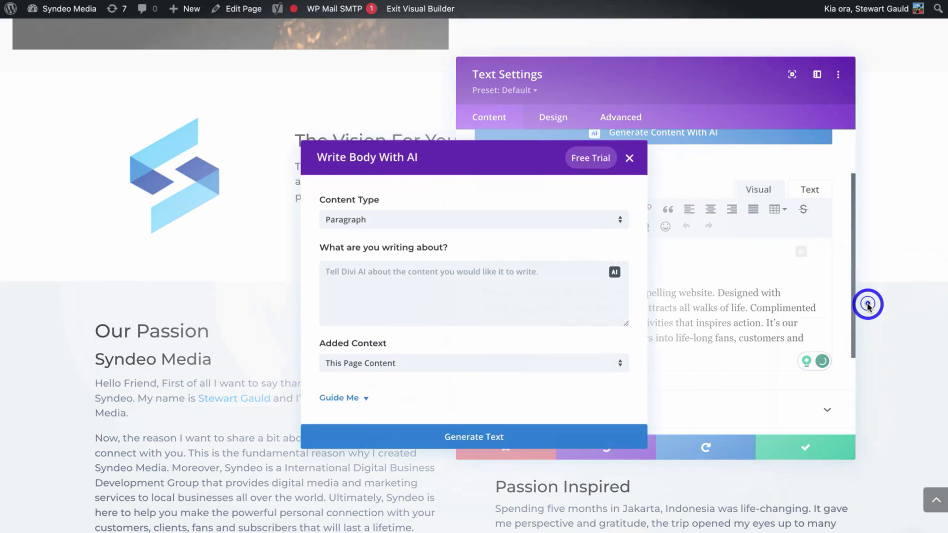
left_click(544, 227)
left_click(495, 273)
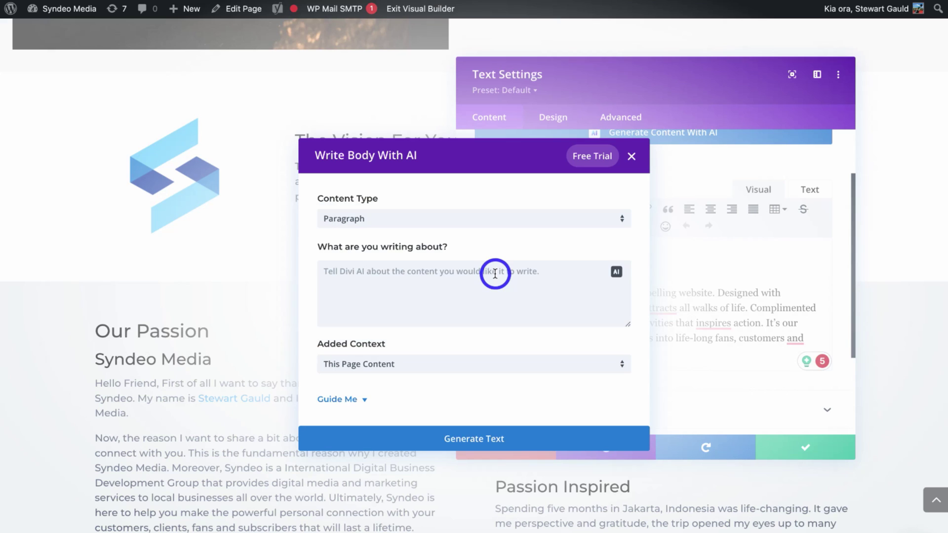
type("Talk about our vision as a leading small business website design agency.")
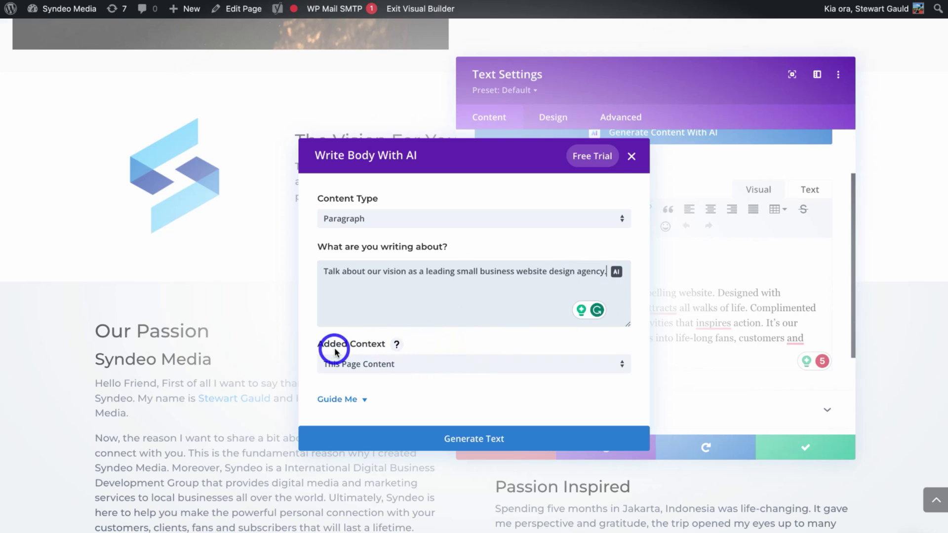
left_click(453, 369)
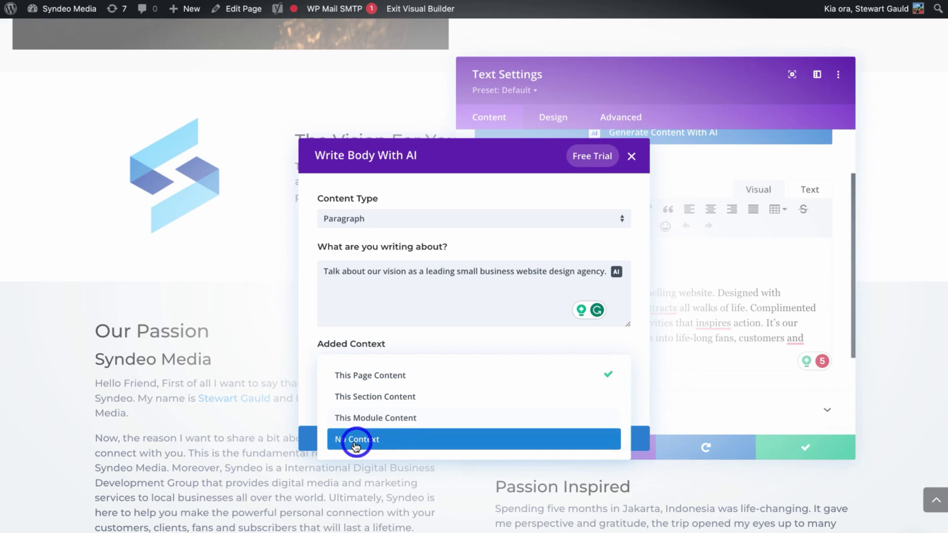
left_click(442, 368)
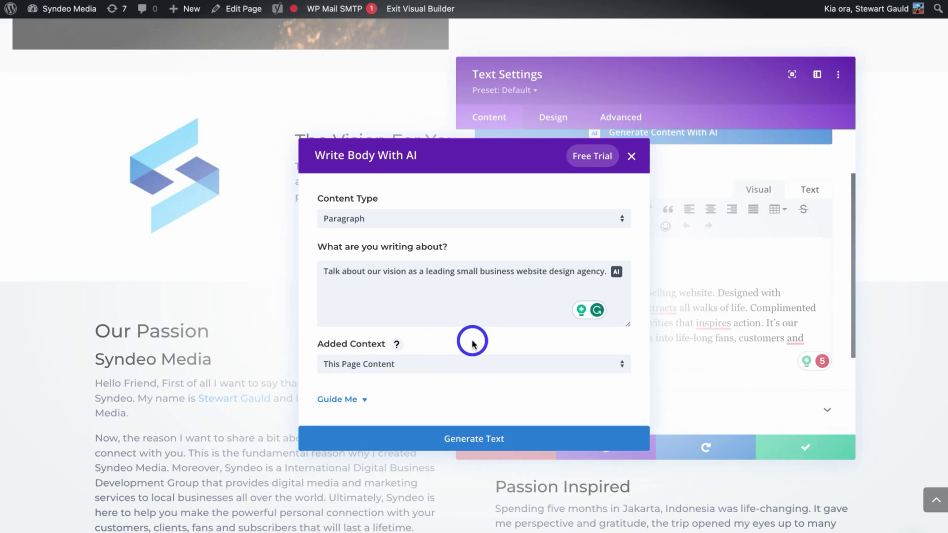
- Generate the new Vision body text and insert it into the Text module
left_click(526, 444)
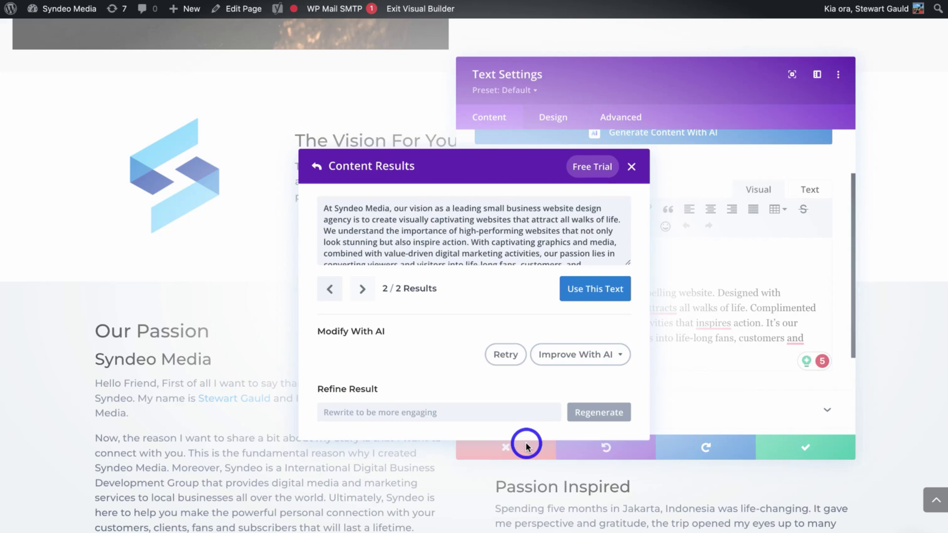
scroll(501, 241, "down", 3)
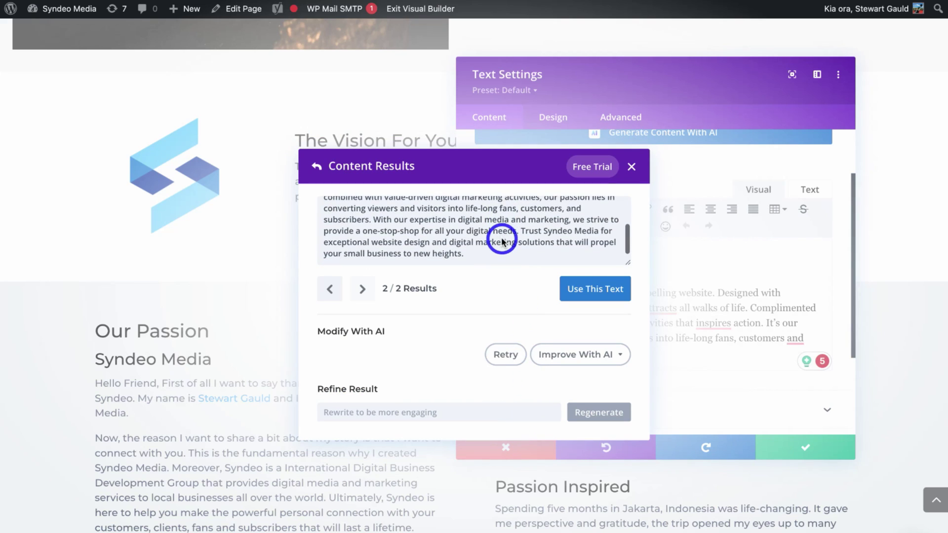
scroll(501, 241, "up", 3)
scroll(502, 241, "down", 3)
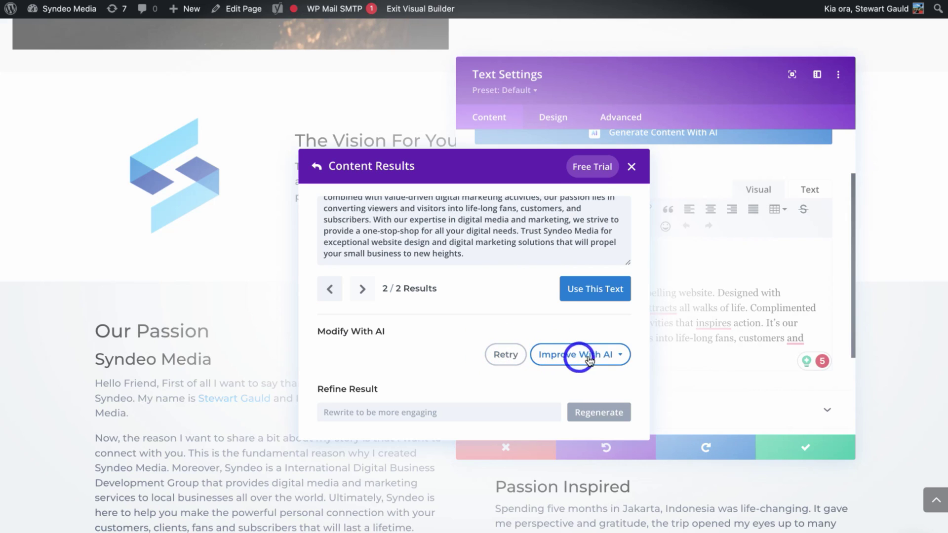
left_click(619, 356)
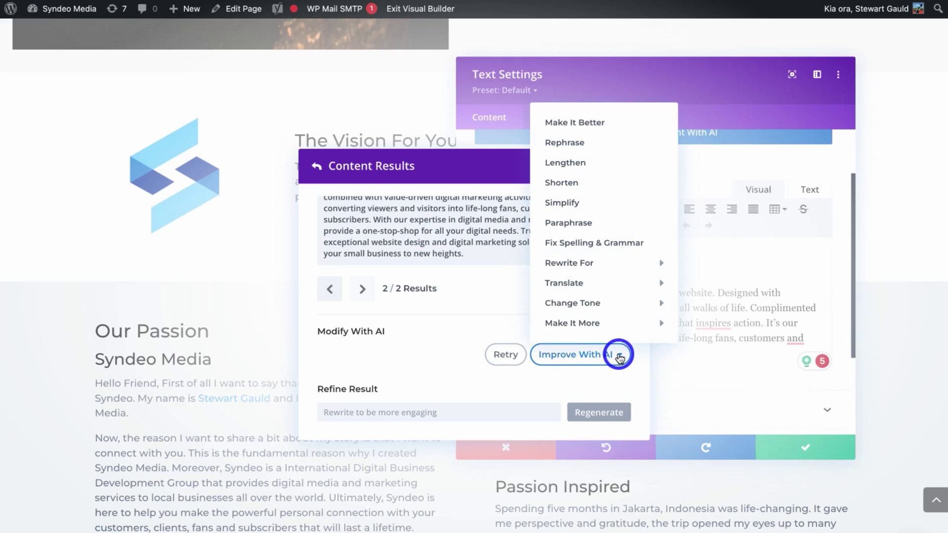
mouse_move(610, 272)
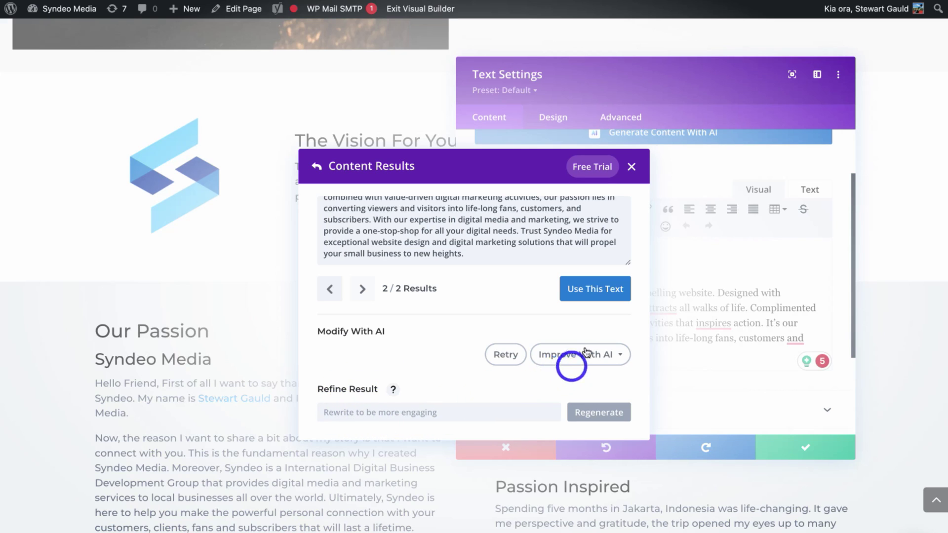
left_click(597, 291)
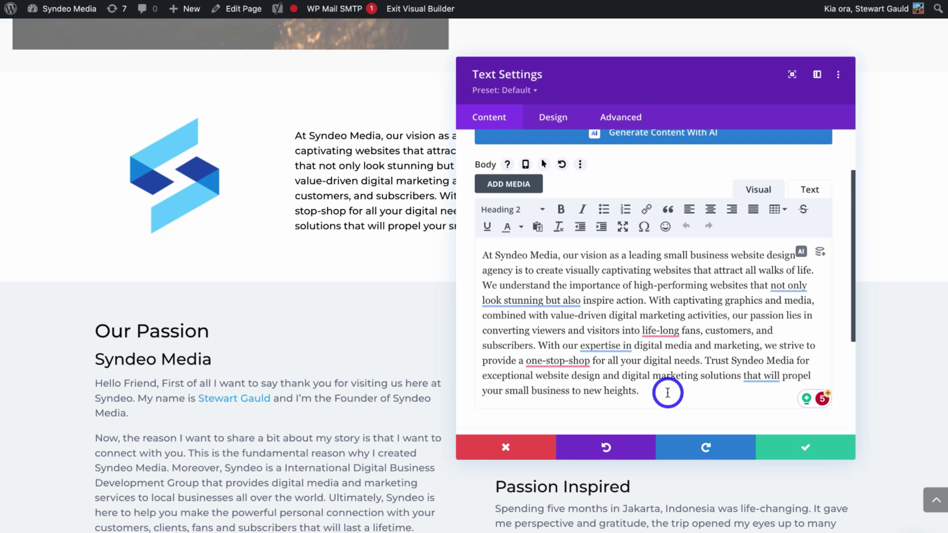
- Break the text into three paragraphs after "action." and "needs.", then save the module
left_click(648, 301)
key("Return")
left_click(512, 386)
key("Return")
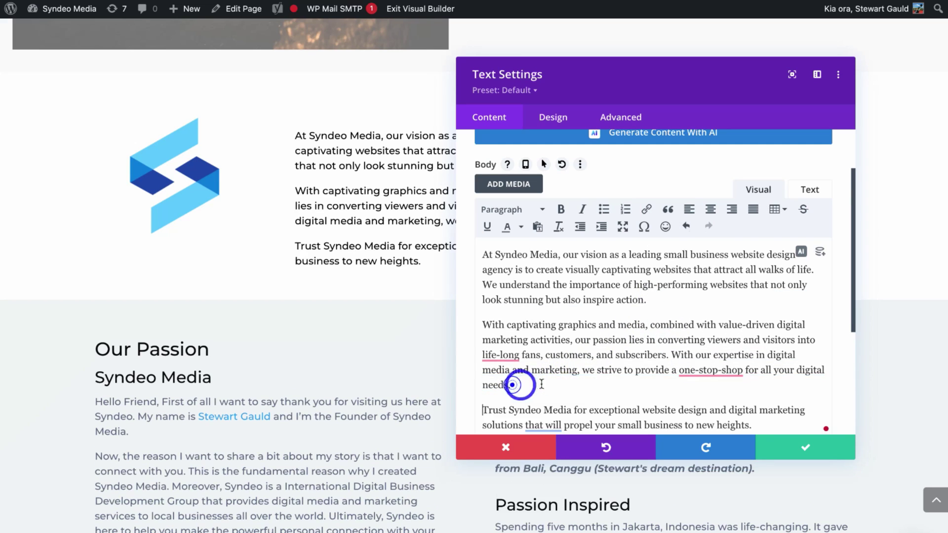
left_click_drag(623, 68, 635, 110)
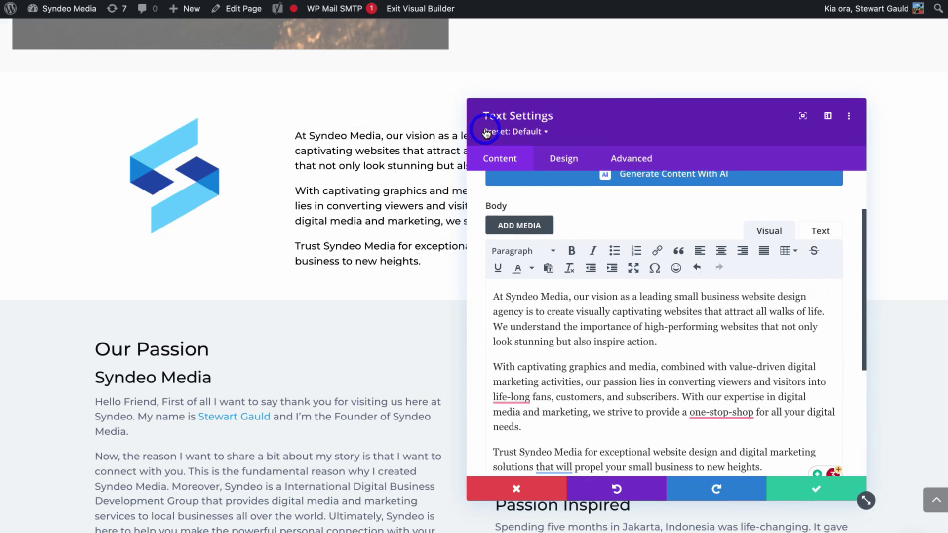
left_click(815, 493)
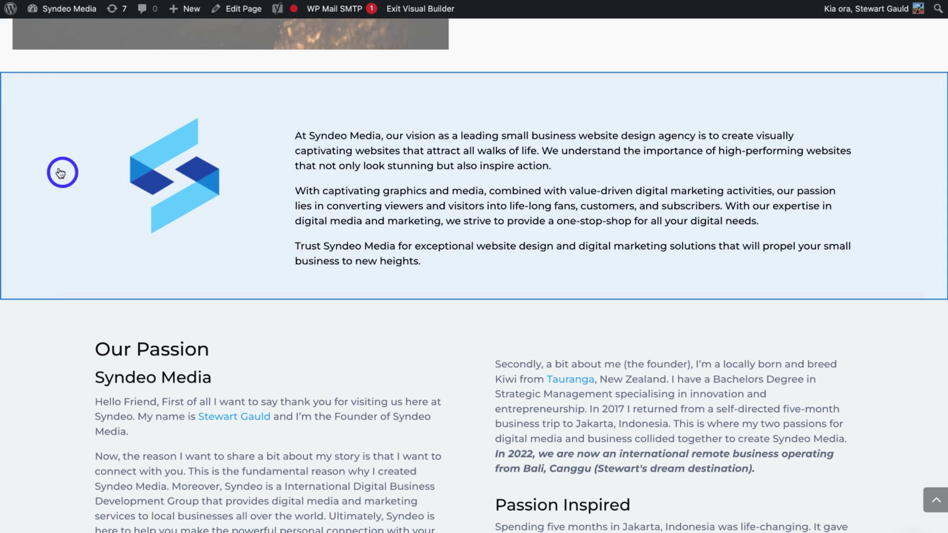
left_click(59, 169)
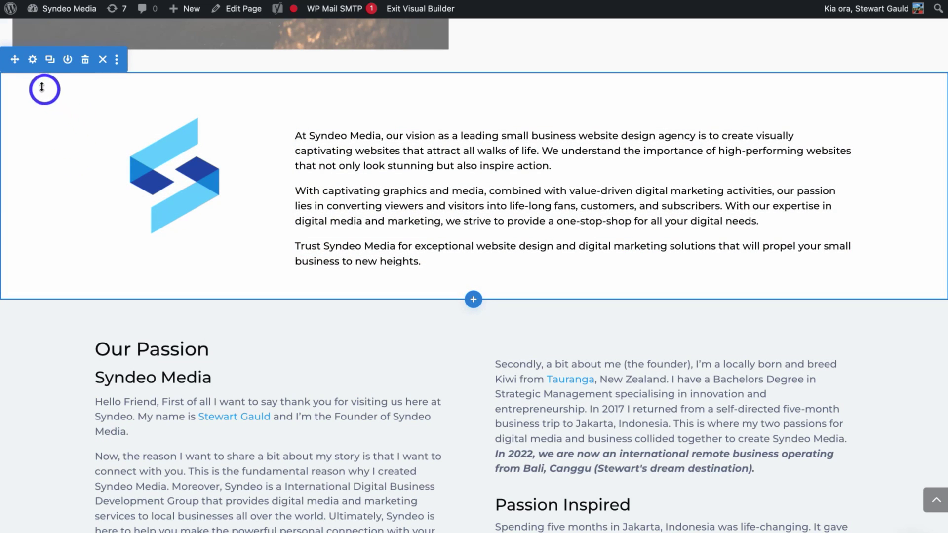
left_click(32, 60)
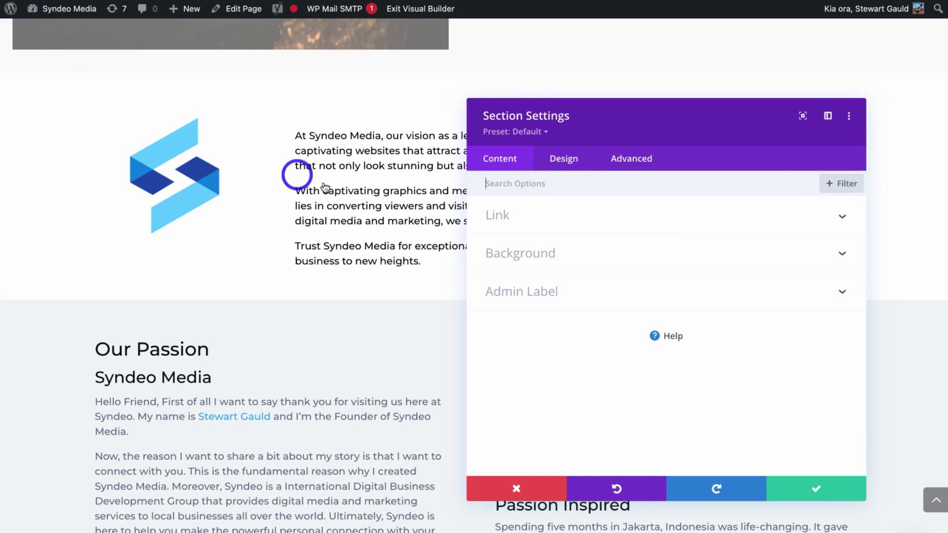
left_click(497, 254)
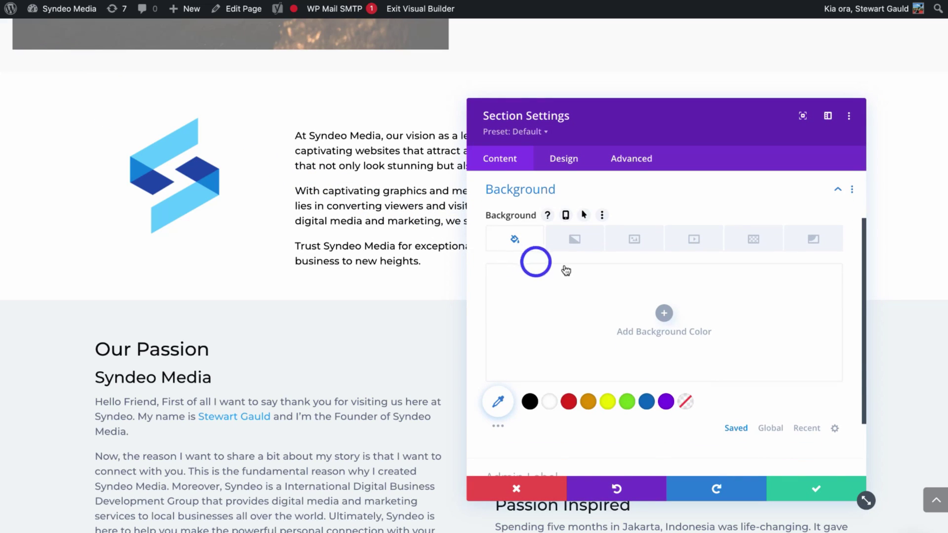
left_click(632, 242)
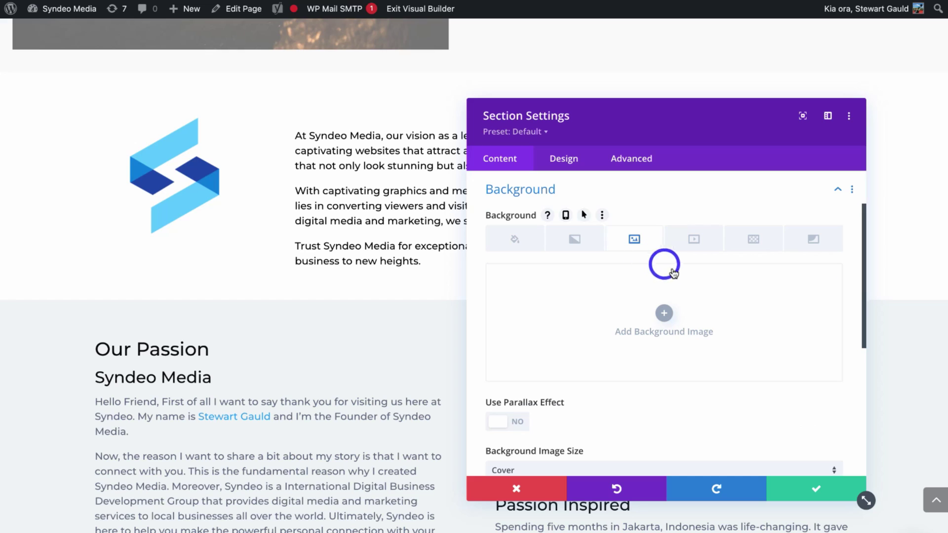
left_click(809, 275)
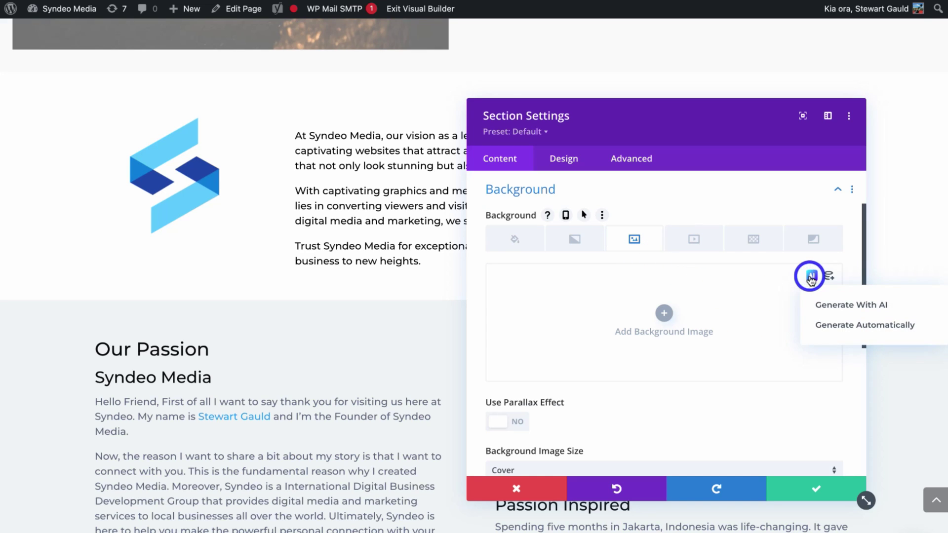
left_click(857, 329)
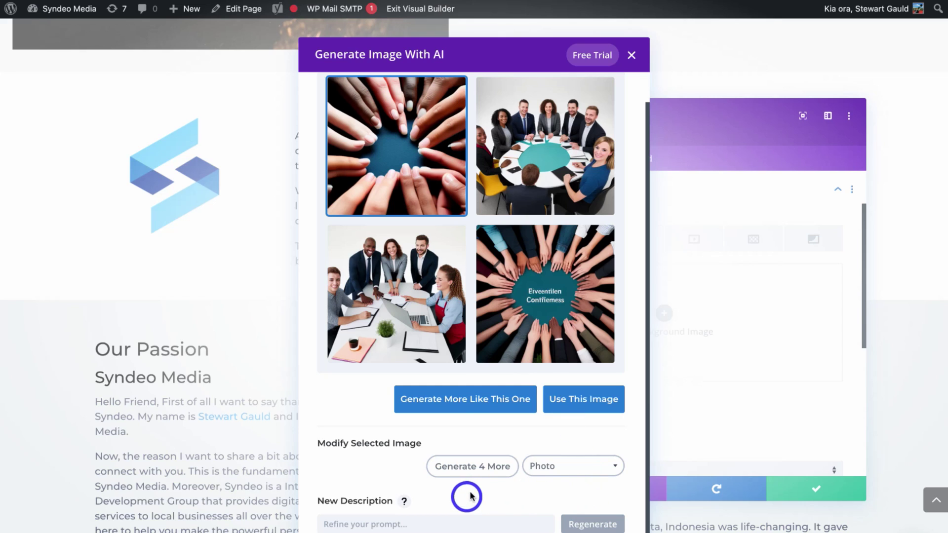
left_click(631, 55)
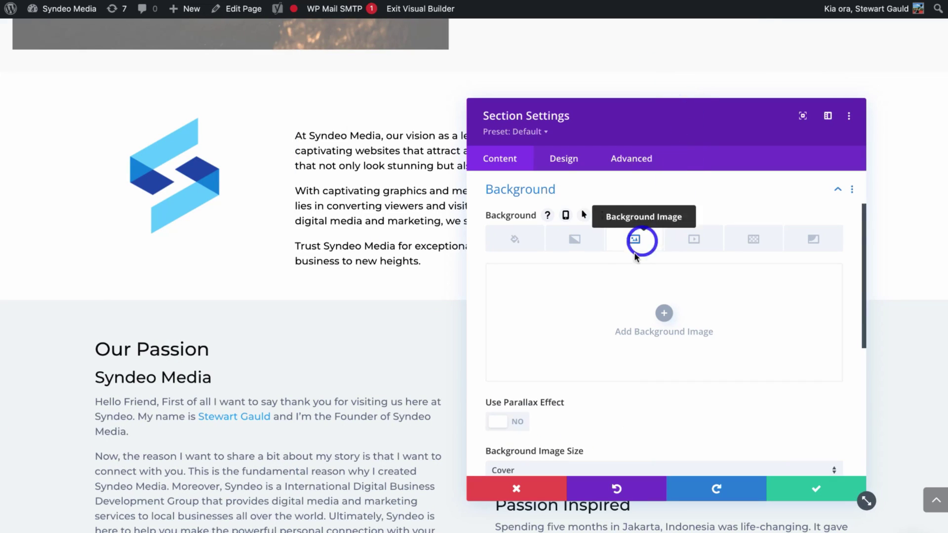
- Discard the section settings changes and open the hero Call To Action settings
left_click(512, 488)
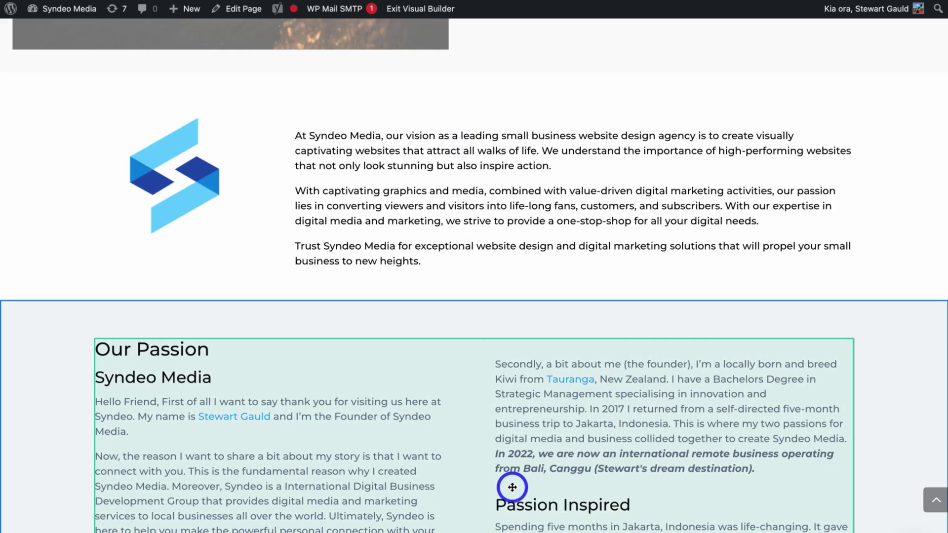
scroll(512, 487, "up", 10)
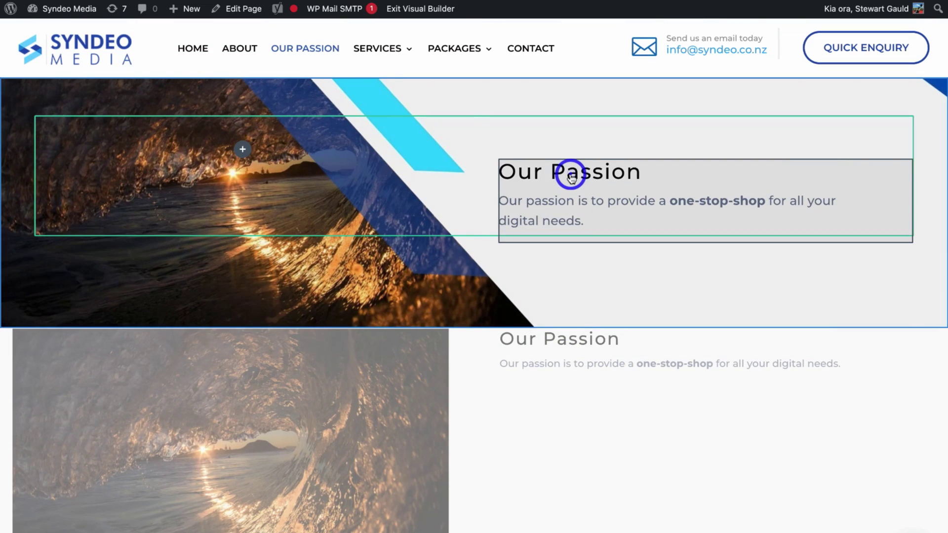
mouse_move(571, 176)
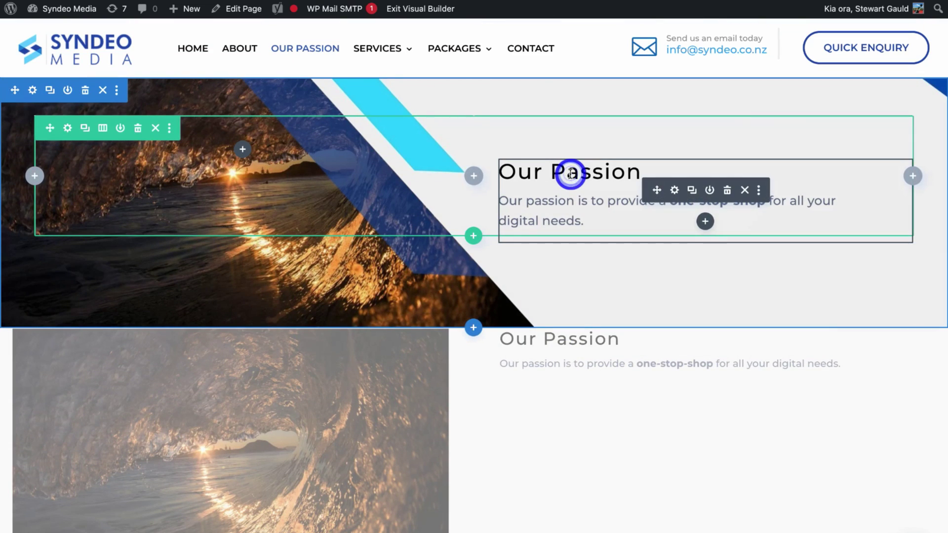
left_click(675, 191)
left_click_drag(779, 143, 266, 105)
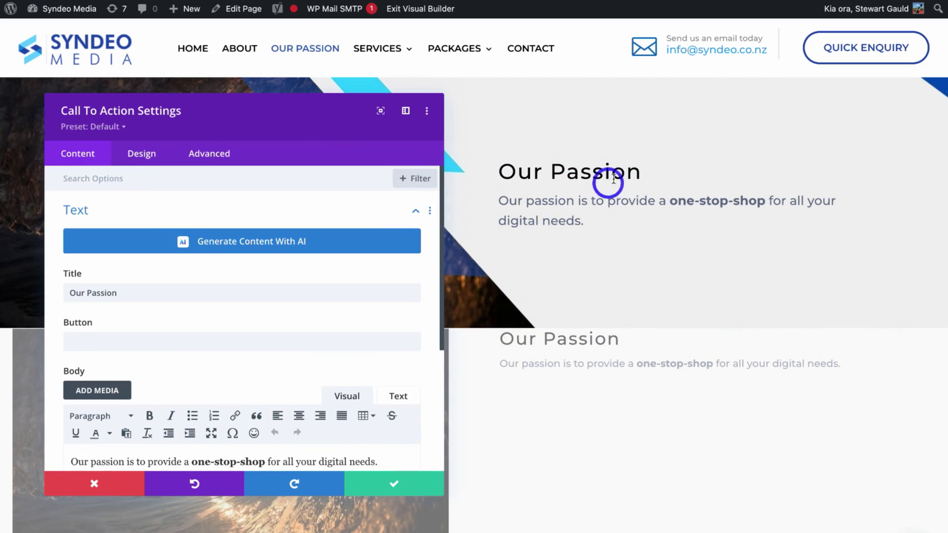
- Generate an AI title with a cleared prompt, apply 'Unleash Your Digital Potential', and save
mouse_move(510, 173)
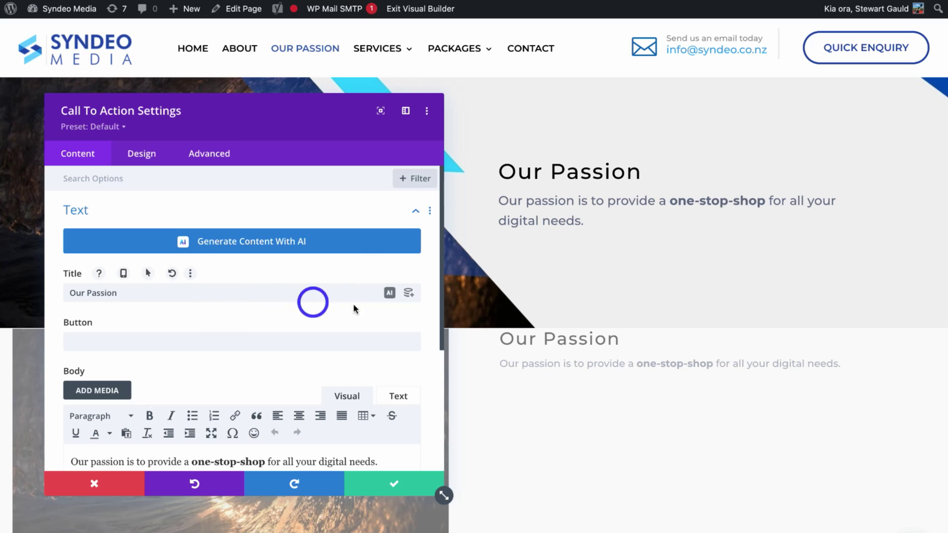
left_click(389, 292)
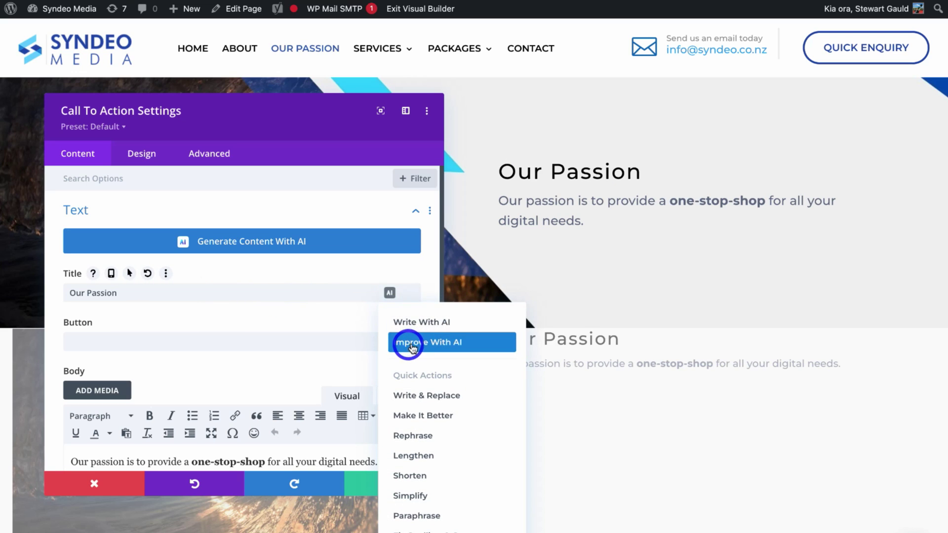
left_click(450, 342)
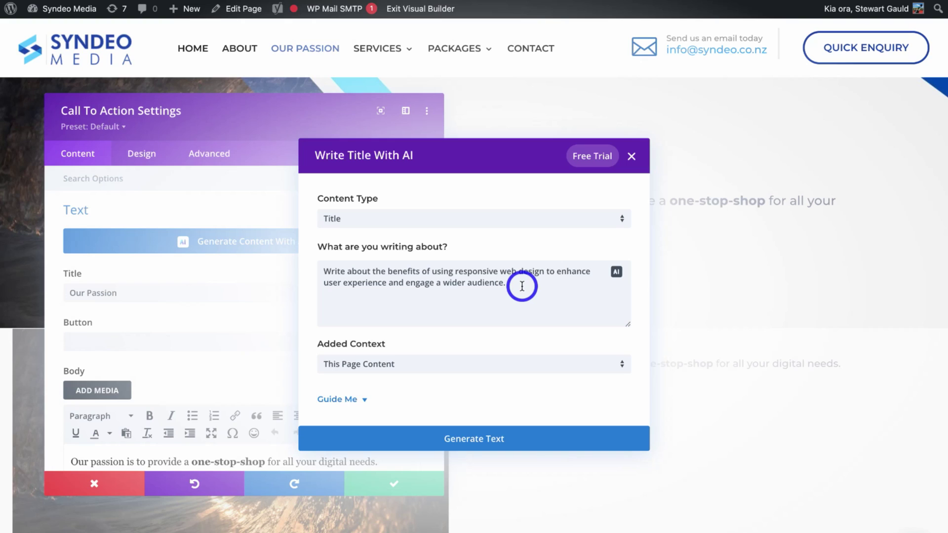
left_click_drag(522, 286, 334, 272)
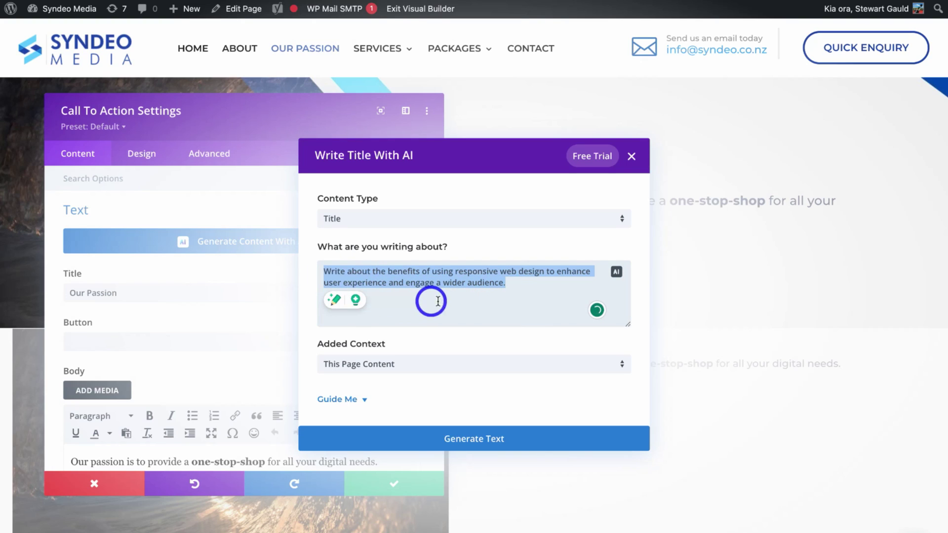
key("BackSpace")
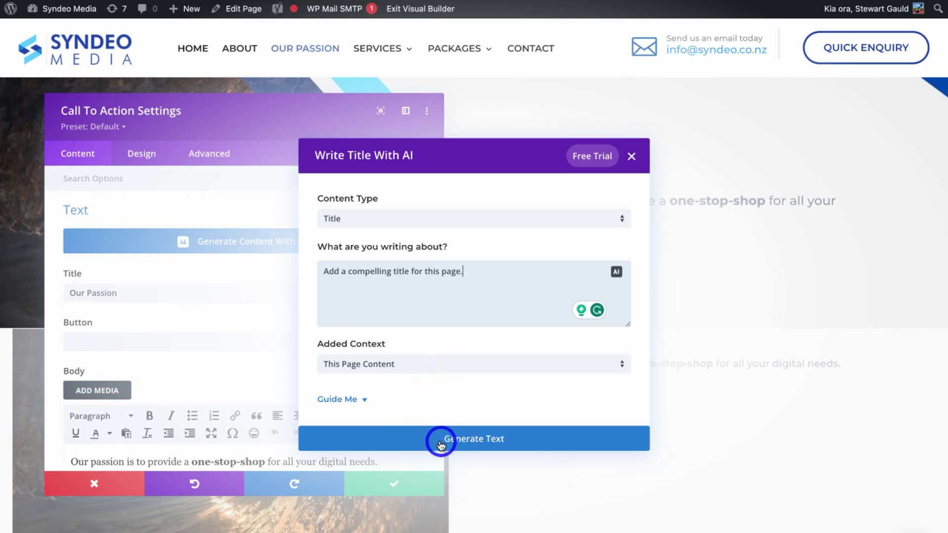
left_click(514, 440)
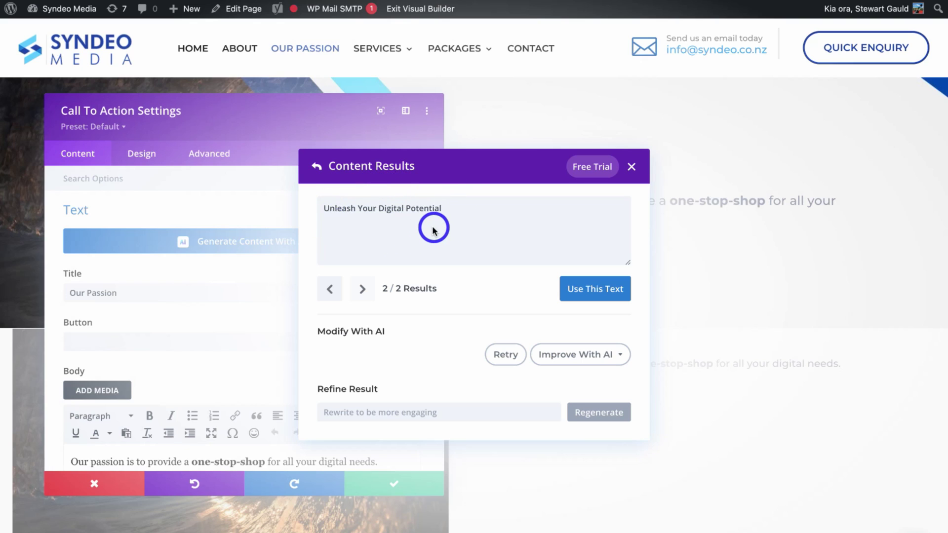
left_click(608, 296)
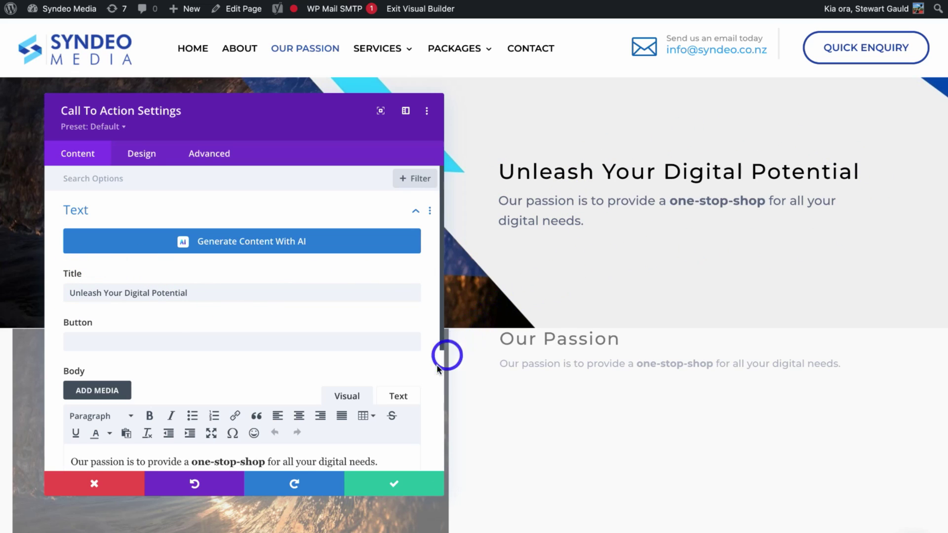
left_click(394, 484)
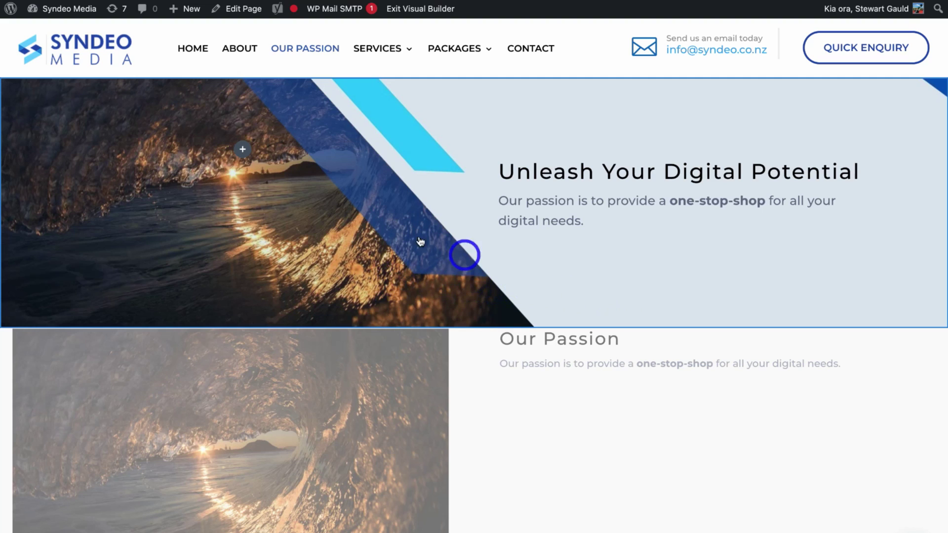
- Reopen the hero Call To Action settings showing the title 'Unleash Your Digital Potential'
left_click(336, 257)
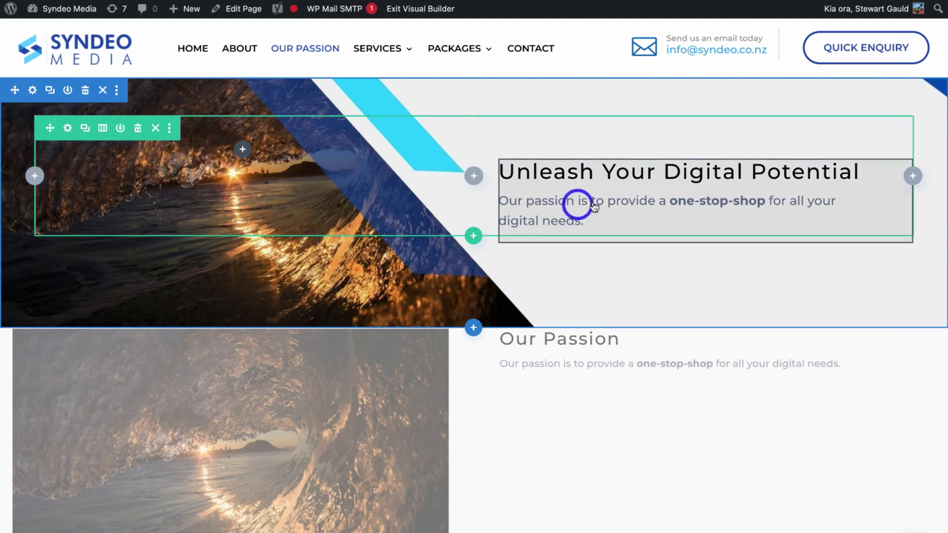
mouse_move(581, 188)
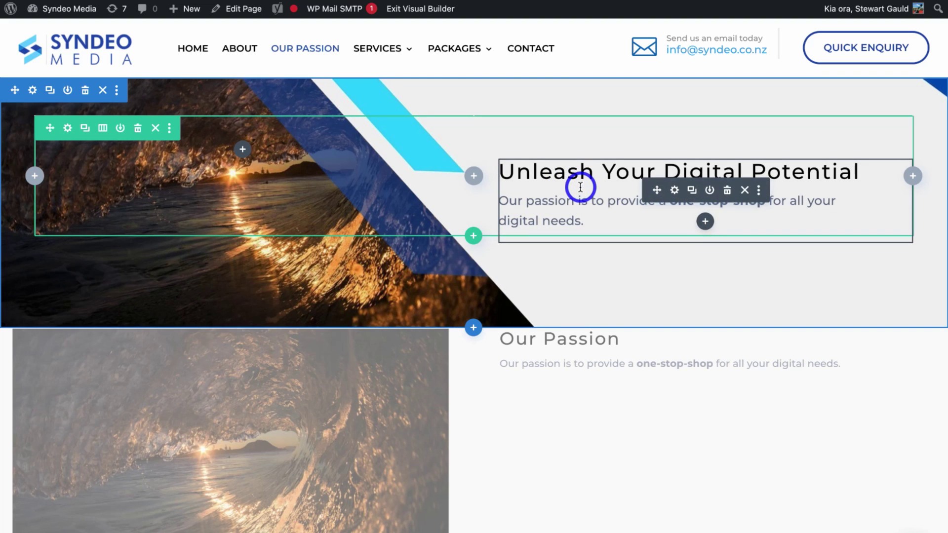
left_click(675, 190)
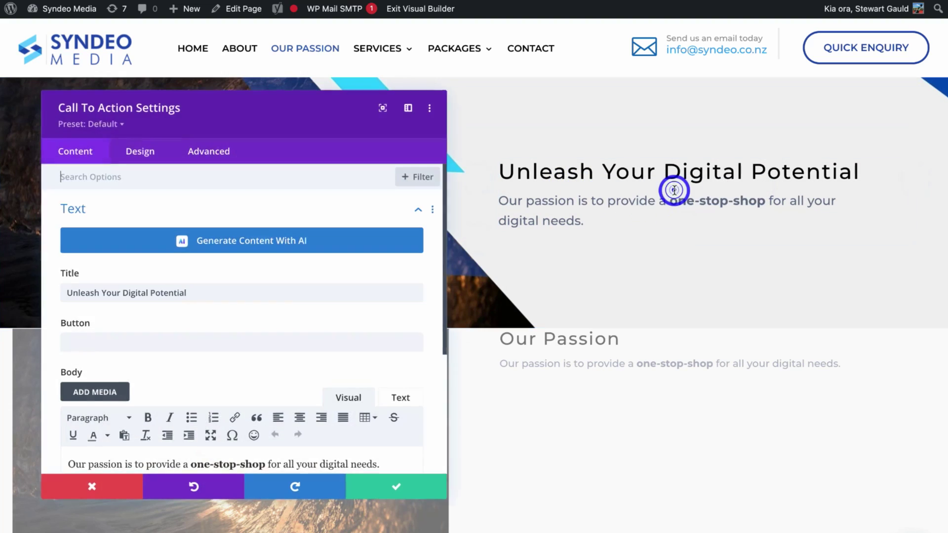